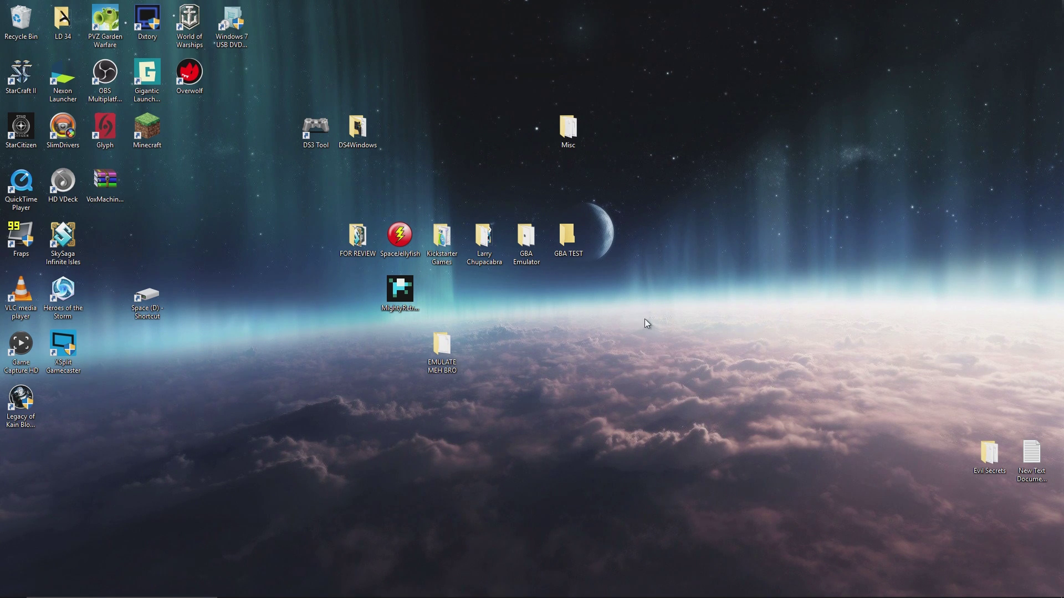
# - Switch to Chrome and look through Emuparadise's list of GBA emulators for Windows
pyautogui.moveTo(194, 587)
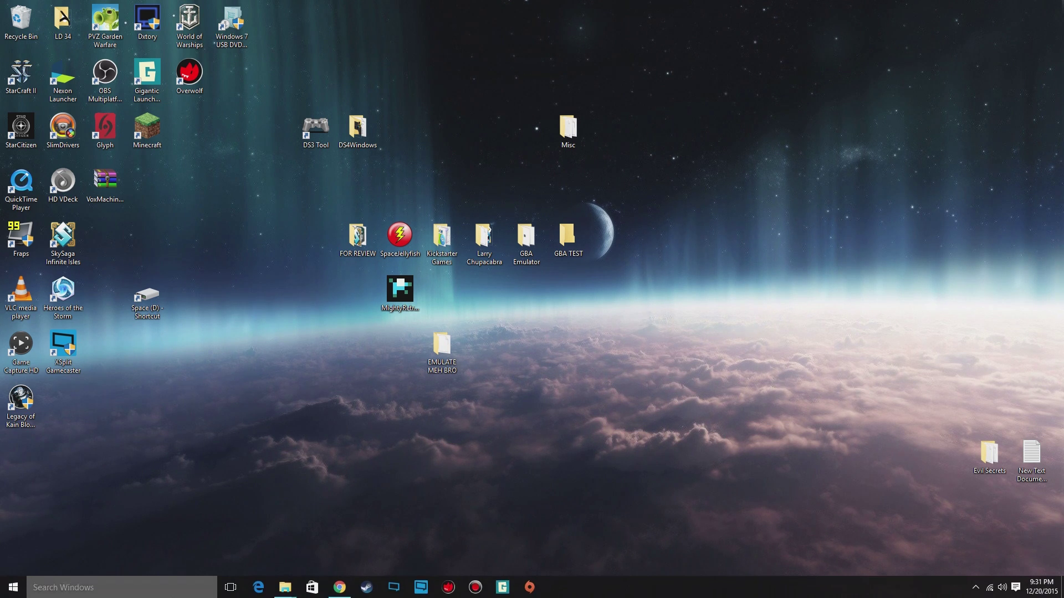
pyautogui.click(331, 588)
pyautogui.click(67, 7)
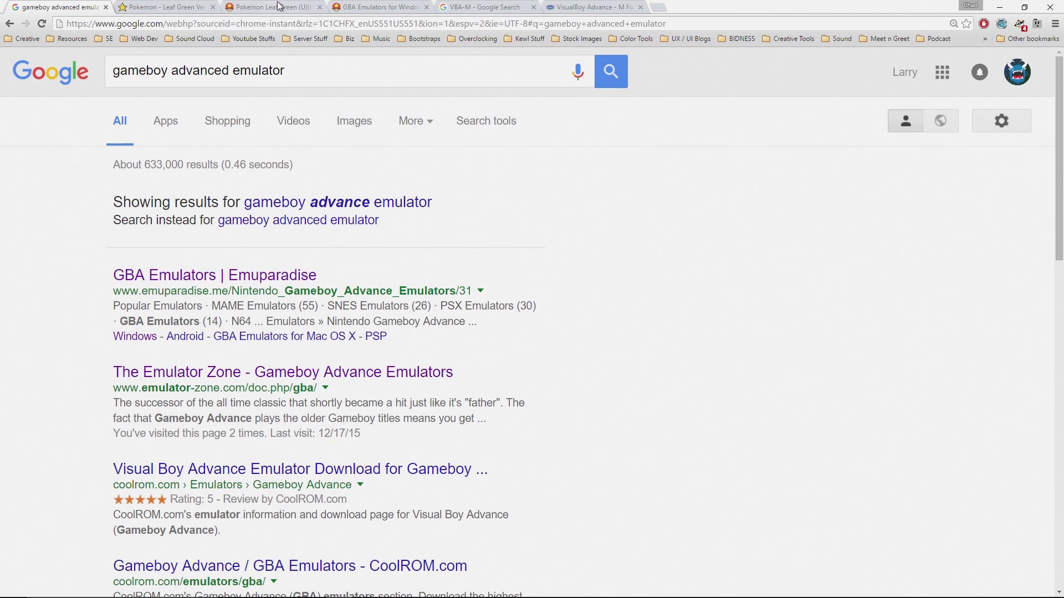
pyautogui.click(372, 7)
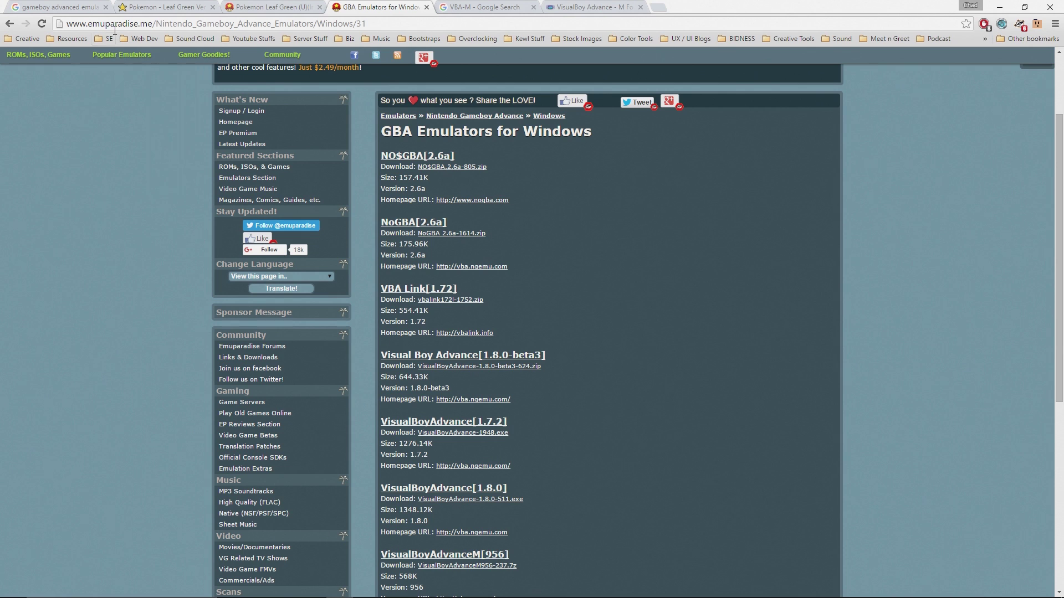
pyautogui.click(59, 8)
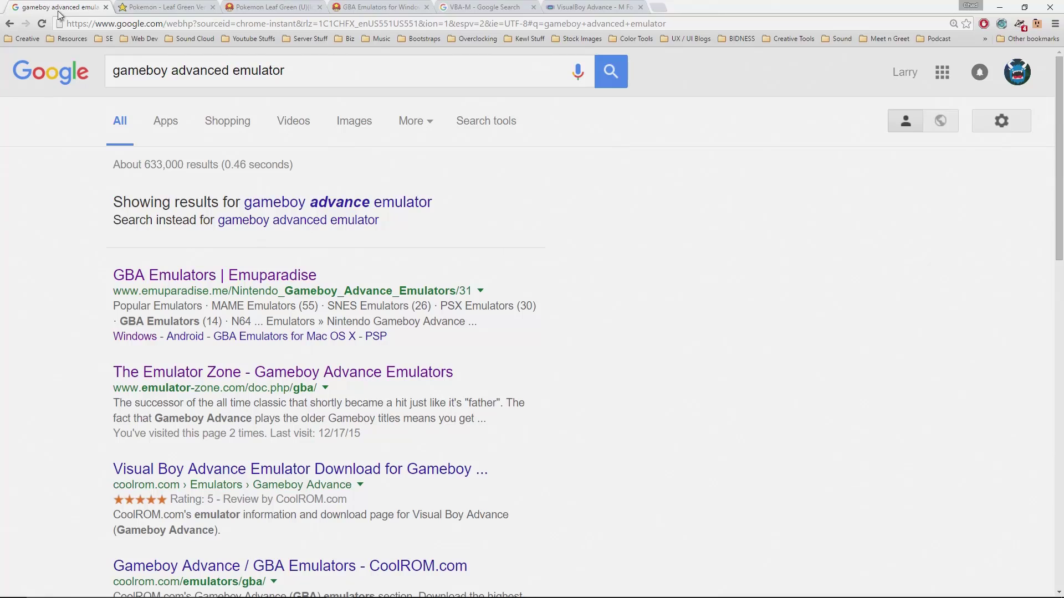
pyautogui.click(368, 8)
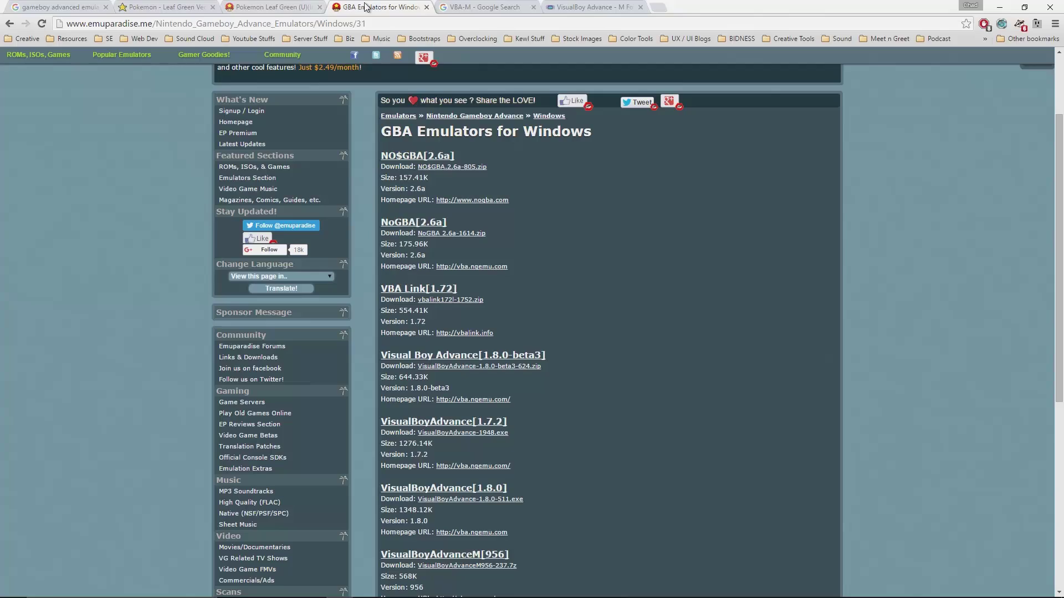
pyautogui.scroll(-4, 662, 339)
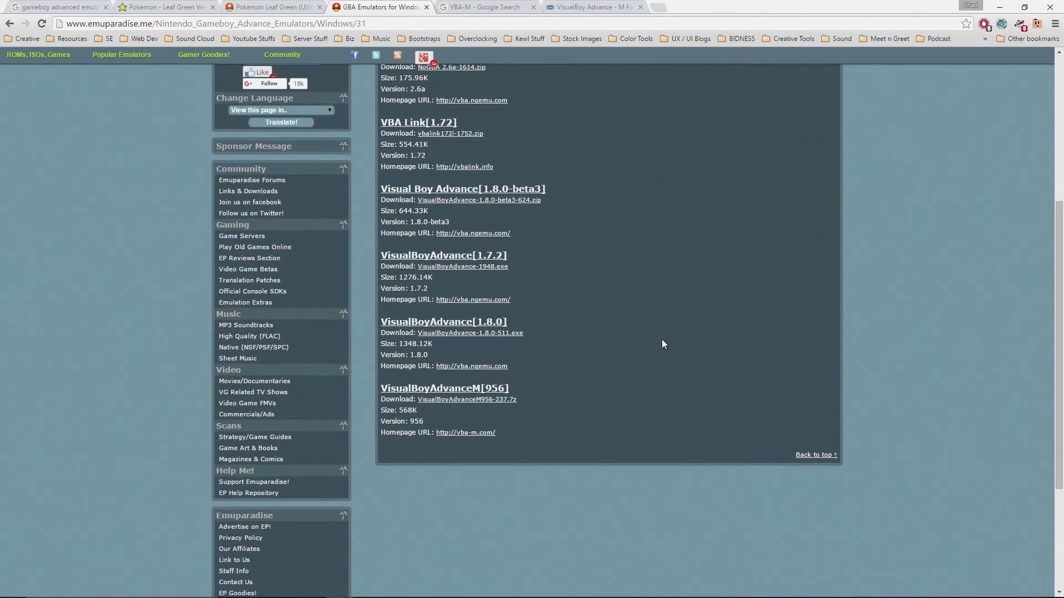
pyautogui.scroll(3, 661, 340)
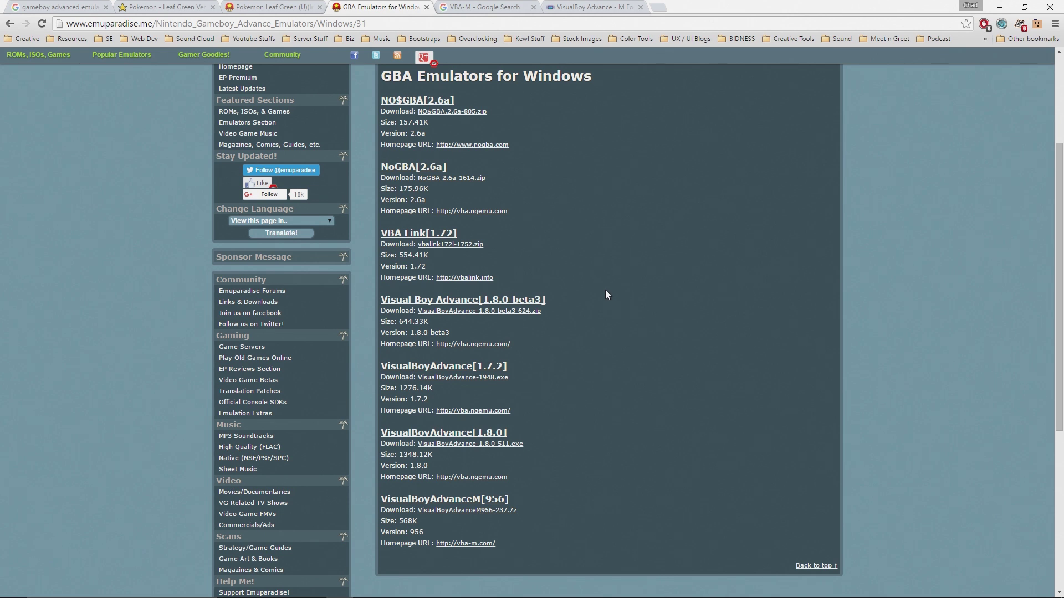
pyautogui.scroll(3, 653, 304)
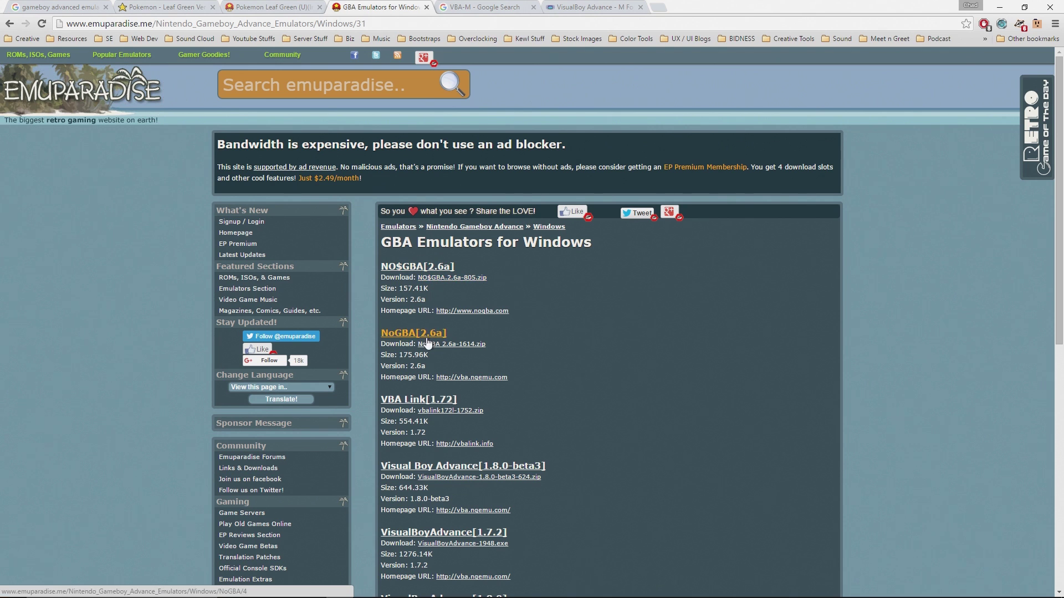
pyautogui.scroll(-2, 541, 332)
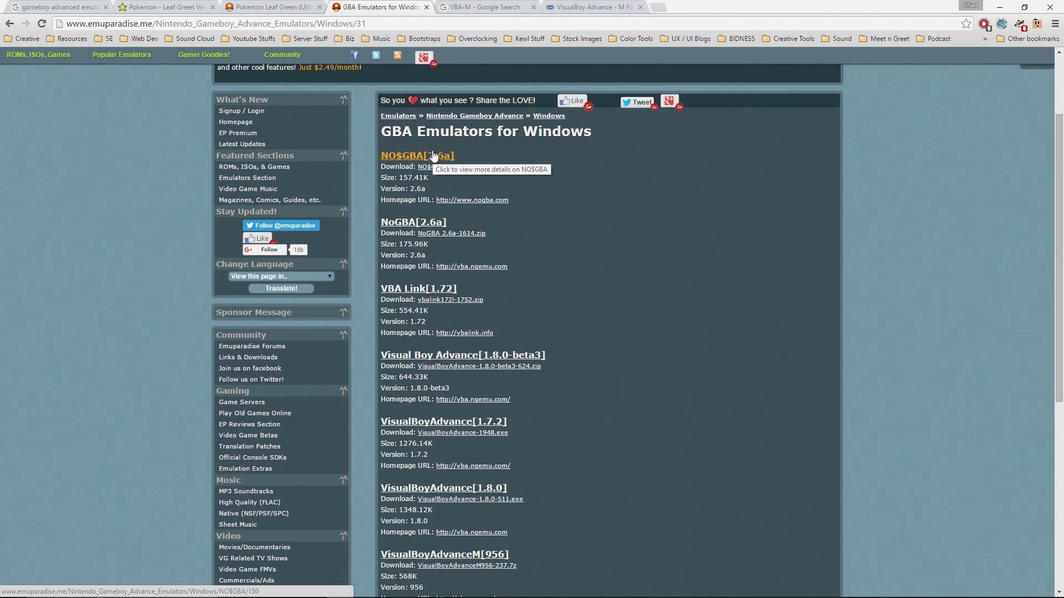
# - Check the vba-m.com site, close its page and look over the Google results for VBA-M
pyautogui.click(576, 9)
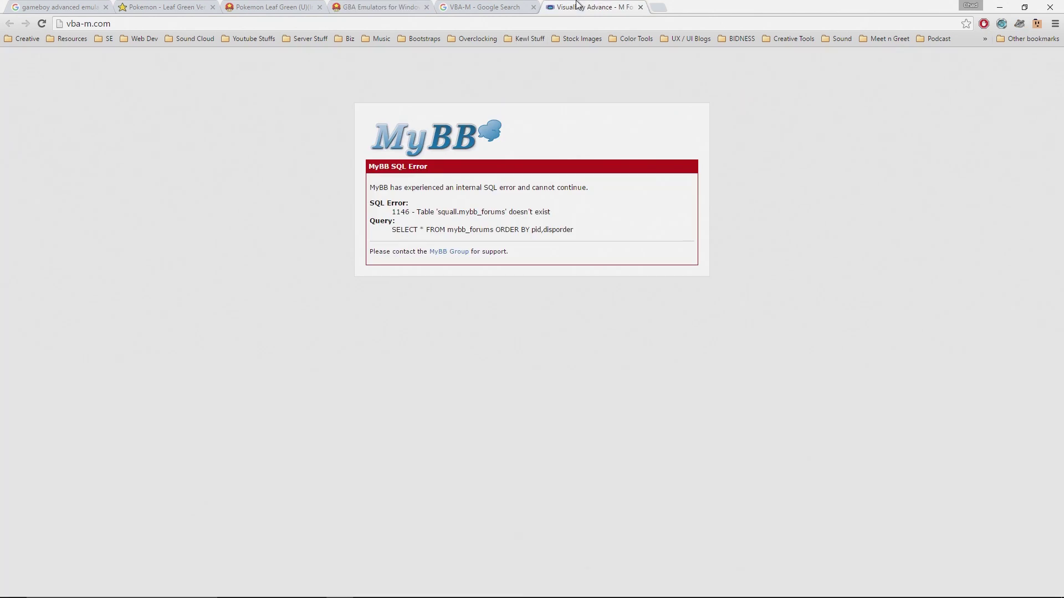
pyautogui.click(491, 8)
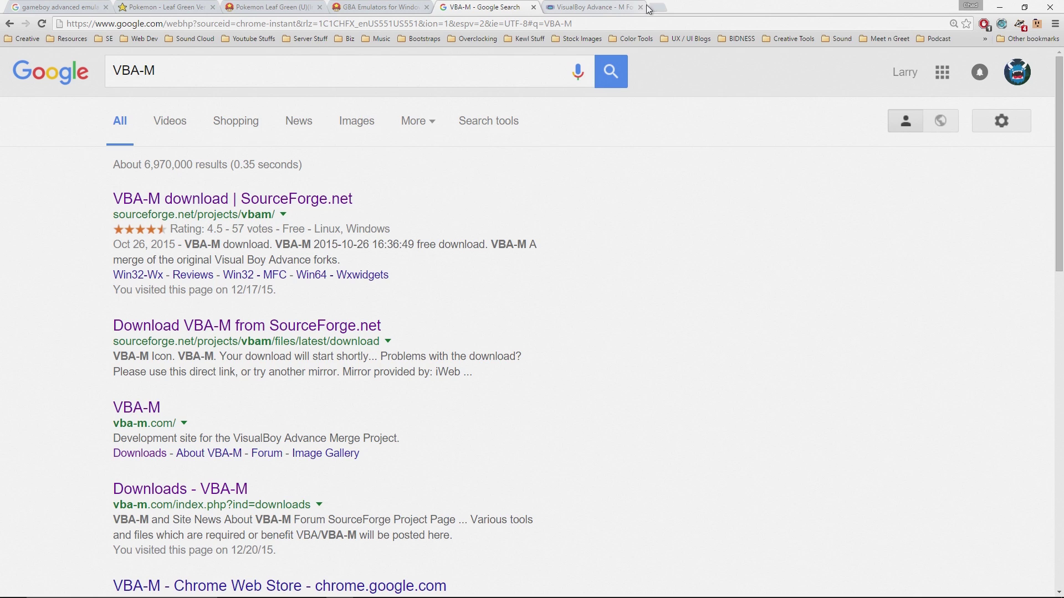
pyautogui.click(640, 7)
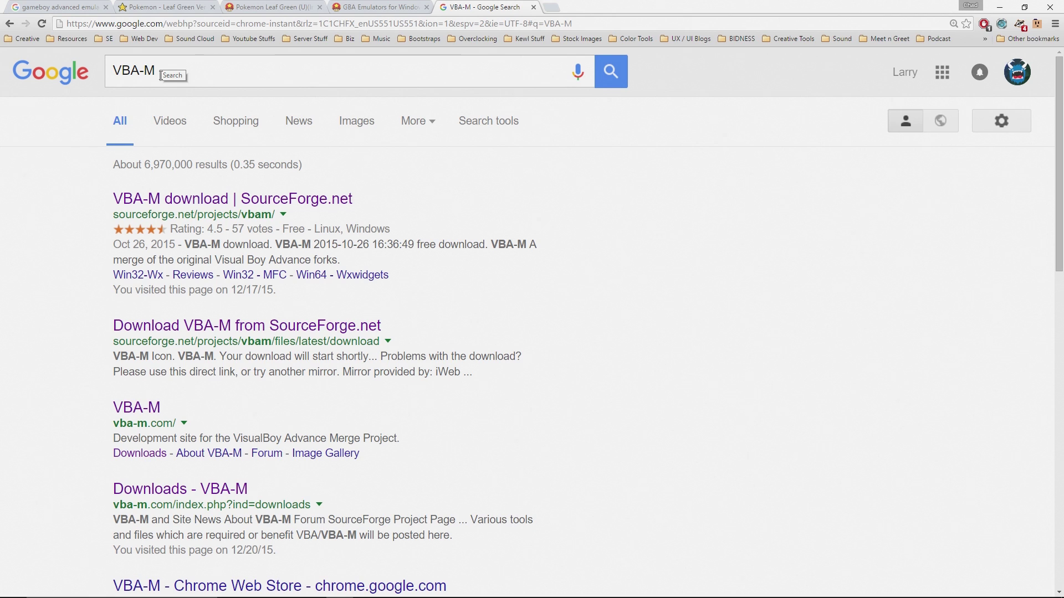
pyautogui.middleClick(128, 411)
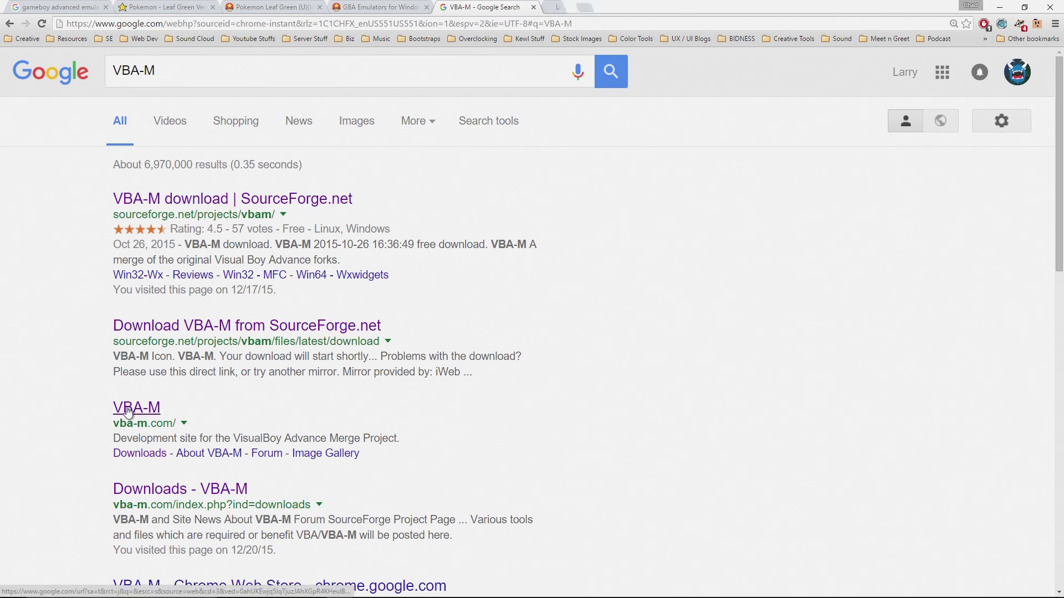
pyautogui.click(560, 7)
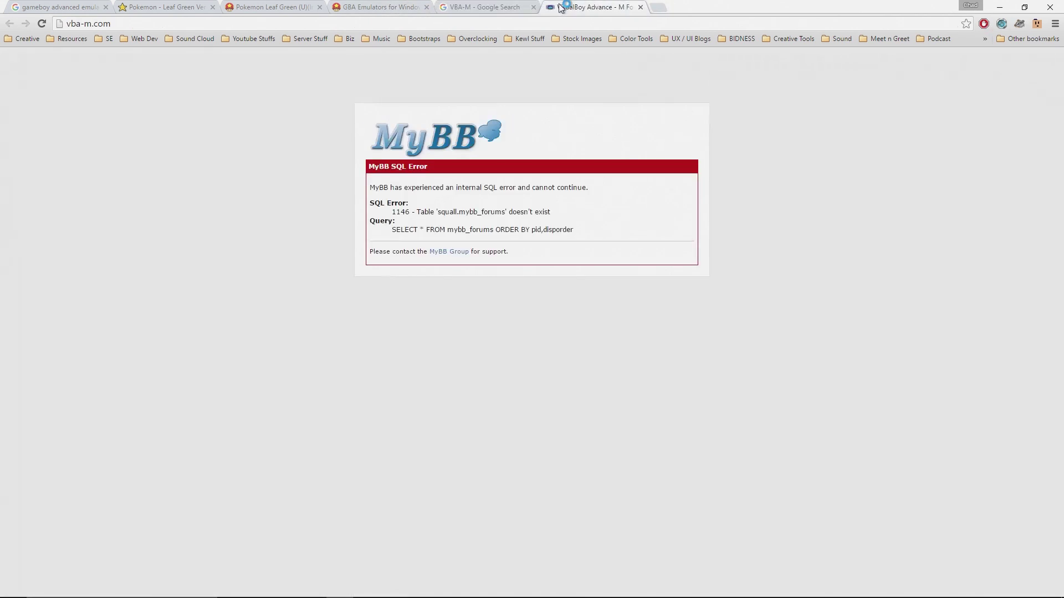
pyautogui.click(640, 7)
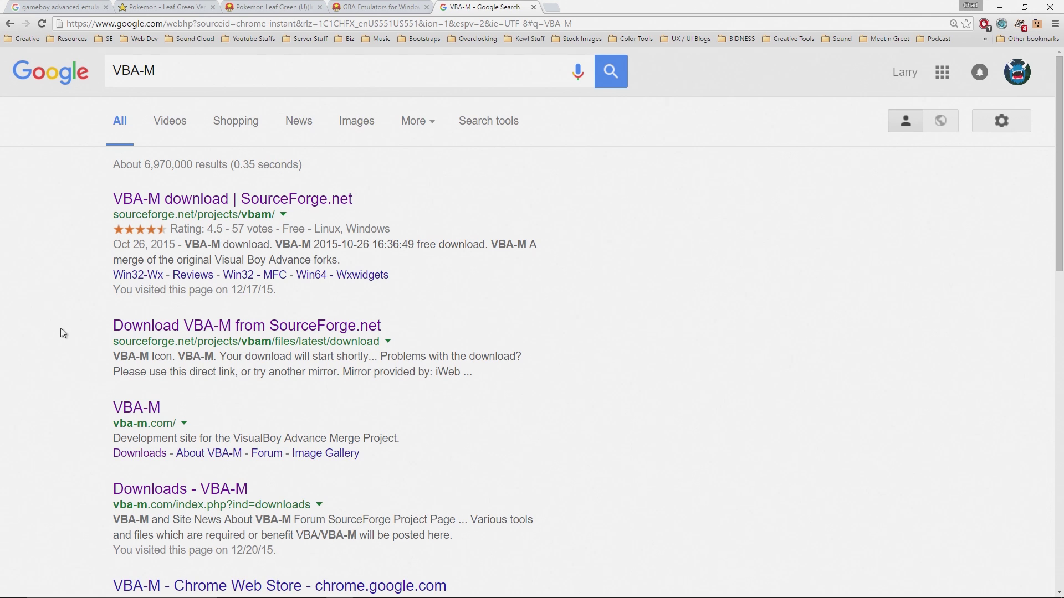
pyautogui.scroll(-4, 58, 266)
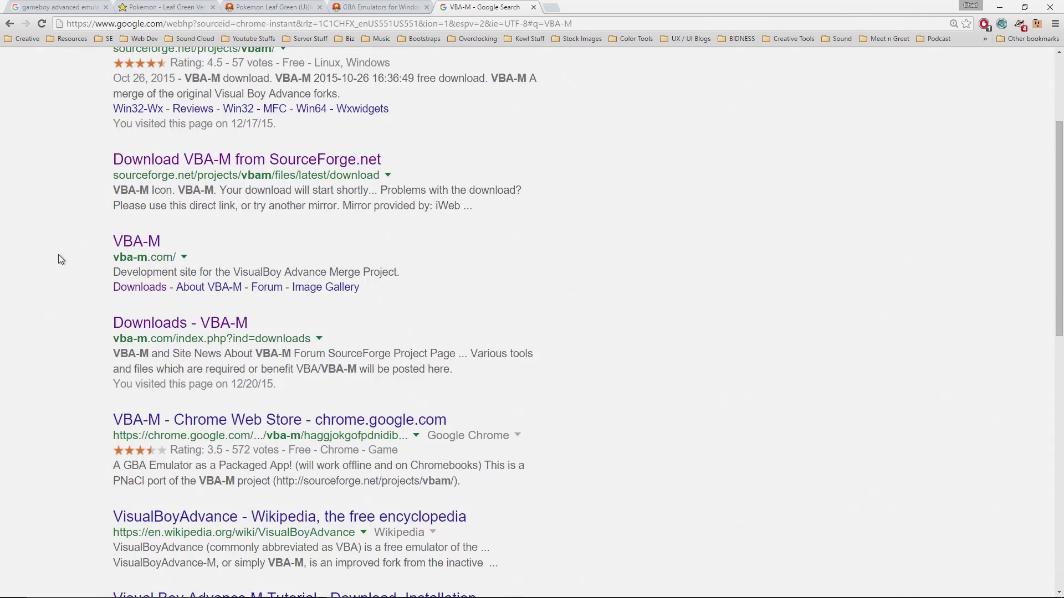
pyautogui.scroll(4, 58, 254)
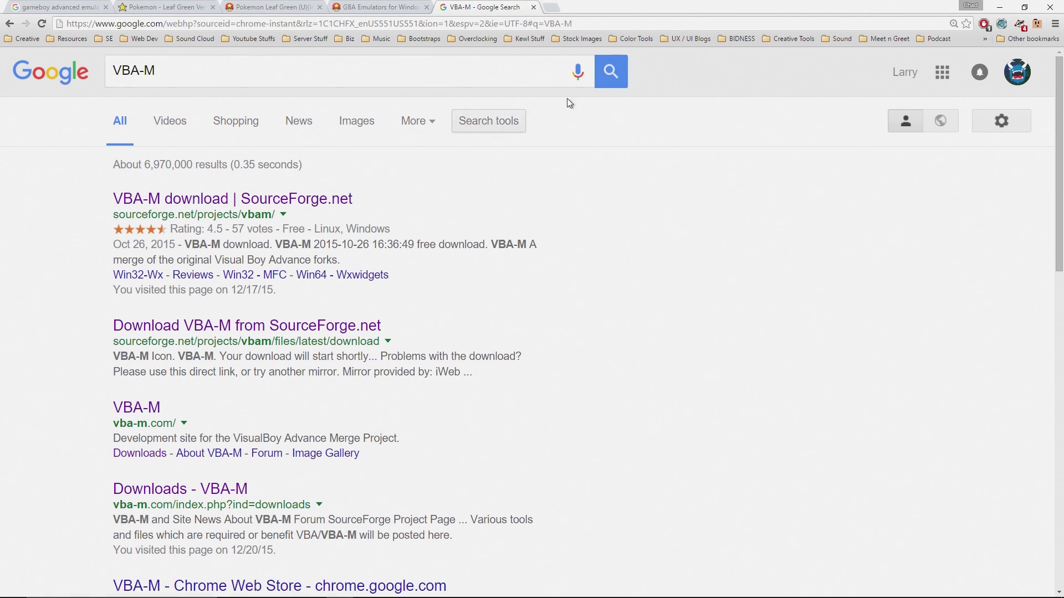
# - Minimize the browser and bring up the GBA Emulator and GBA TEST folders side by side
pyautogui.click(1000, 7)
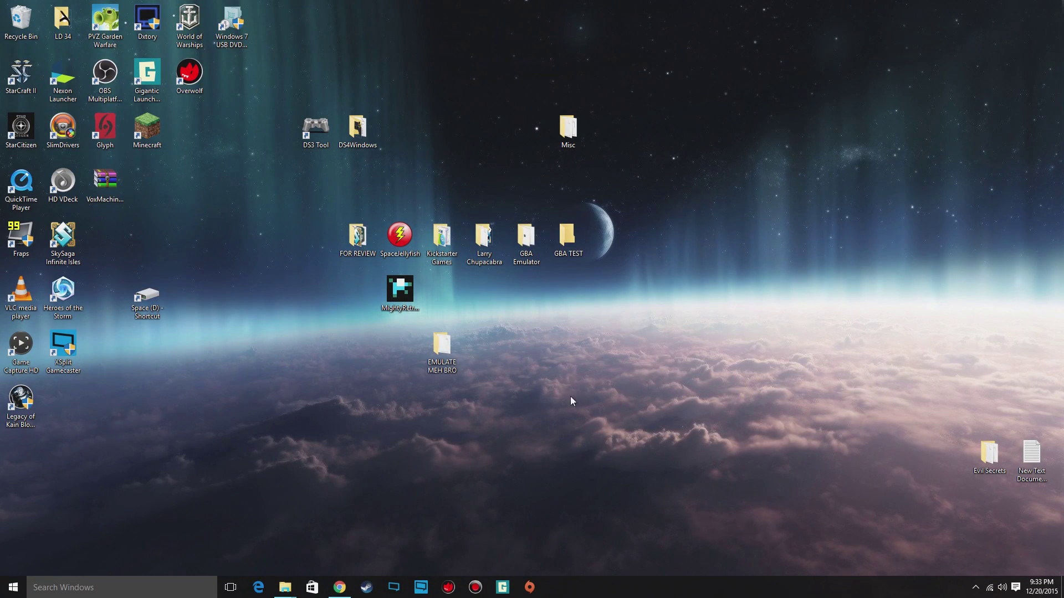
pyautogui.moveTo(285, 586)
pyautogui.click(252, 526)
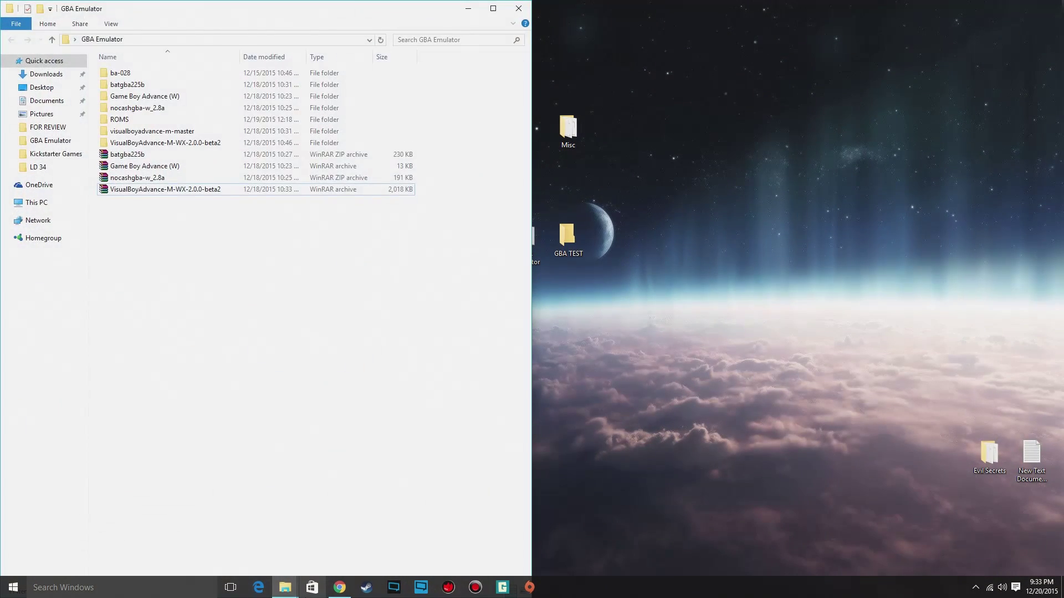
pyautogui.click(312, 588)
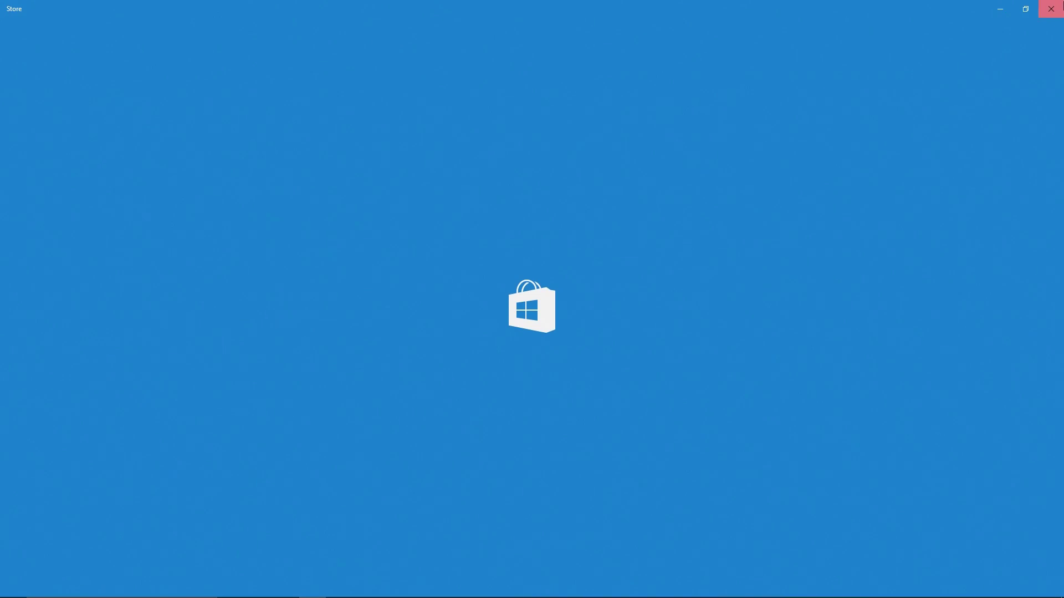
pyautogui.click(1057, 8)
pyautogui.moveTo(285, 587)
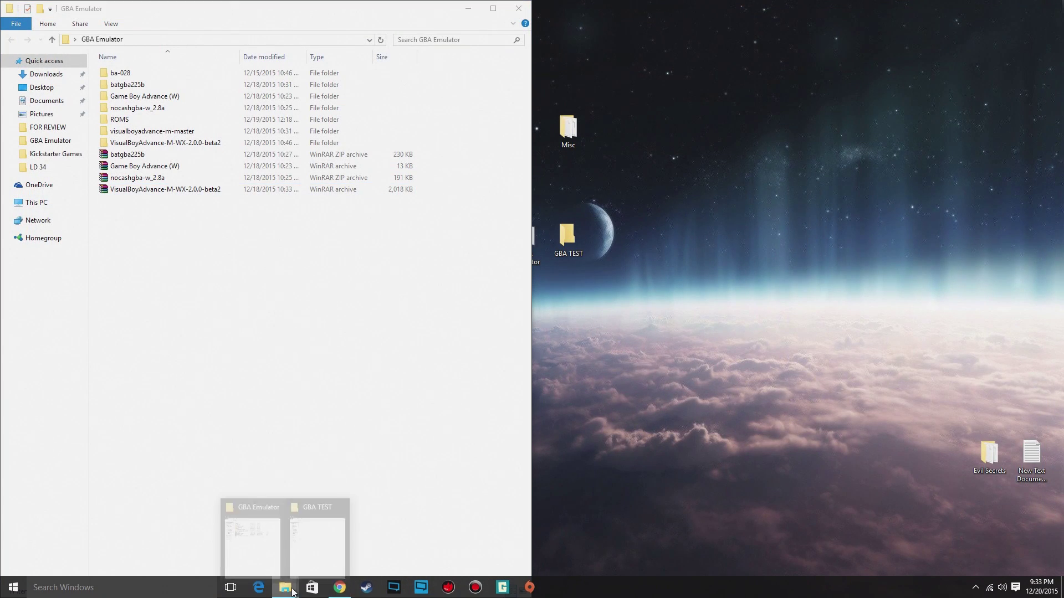
pyautogui.moveTo(310, 536)
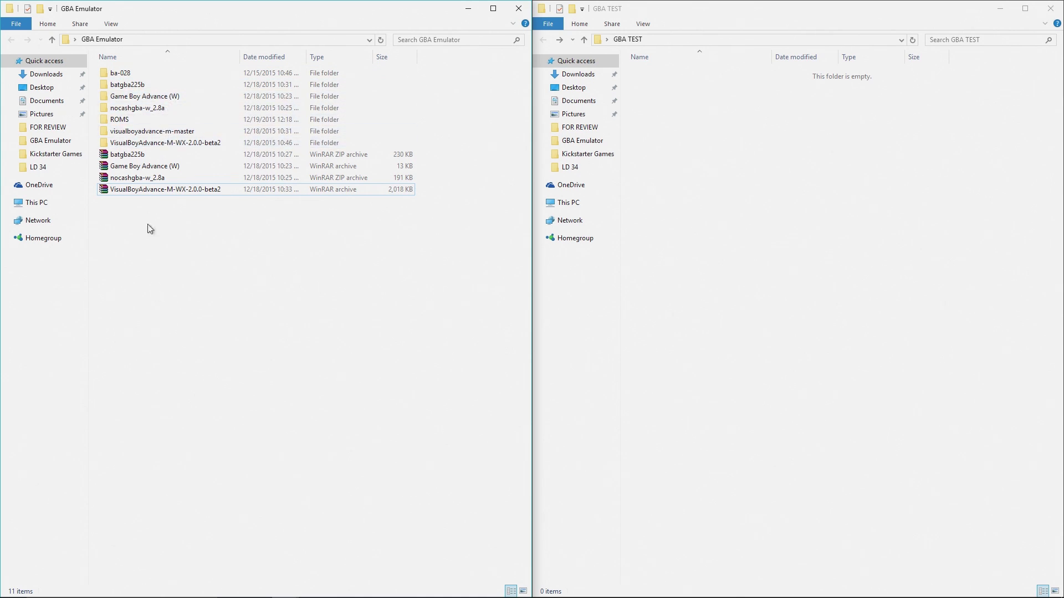
# - Move the VisualBoyAdvance-M-WX-2.0.0-beta2 archive from GBA Emulator into GBA TEST and extract it directly there
pyautogui.moveTo(147, 194); pyautogui.dragTo(699, 131)
pyautogui.click(691, 92)
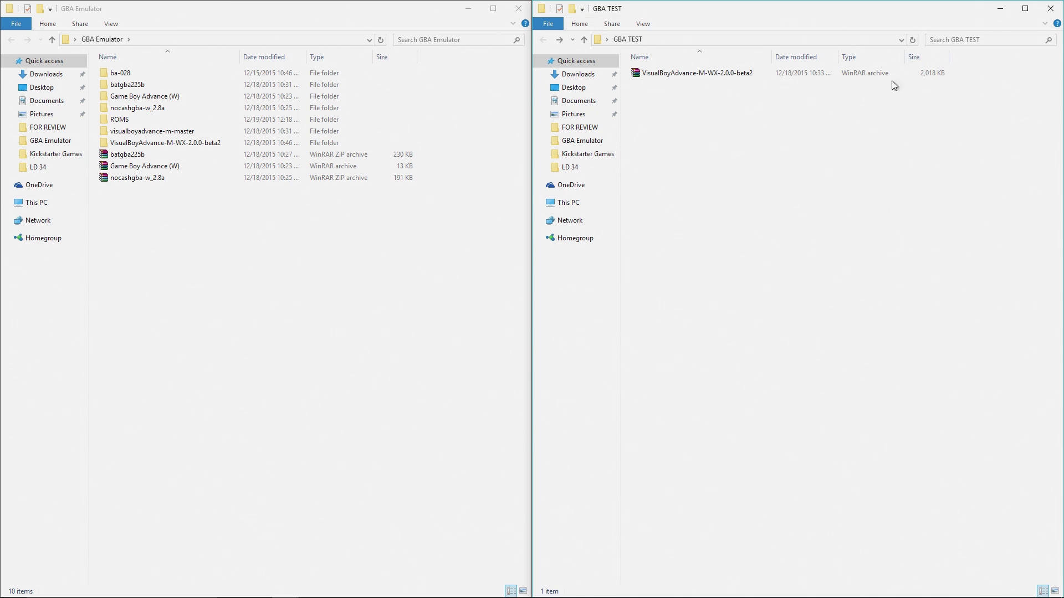
pyautogui.click(742, 73)
pyautogui.rightClick(741, 72)
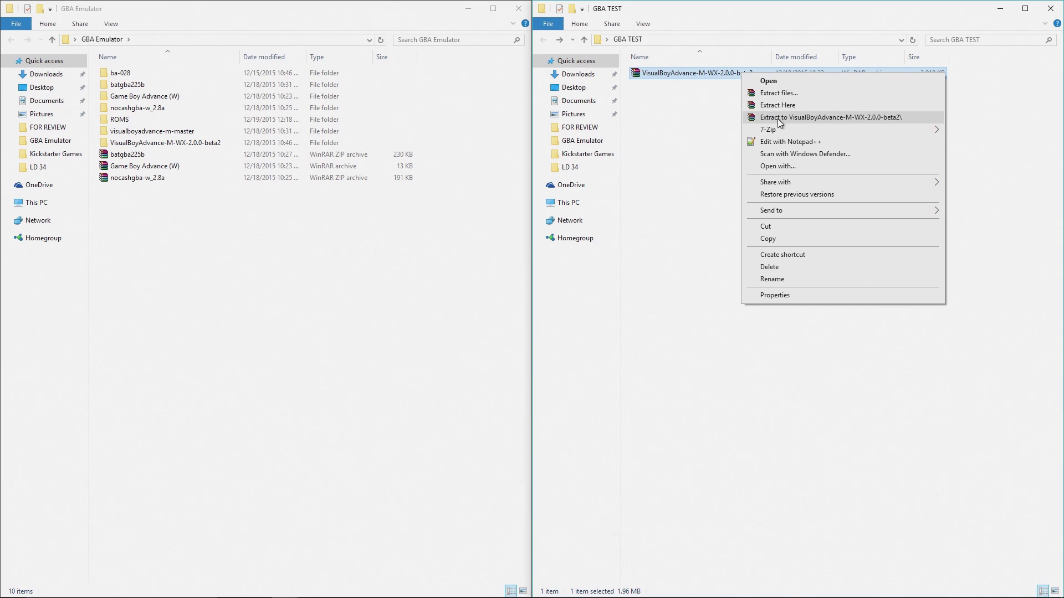
pyautogui.click(776, 105)
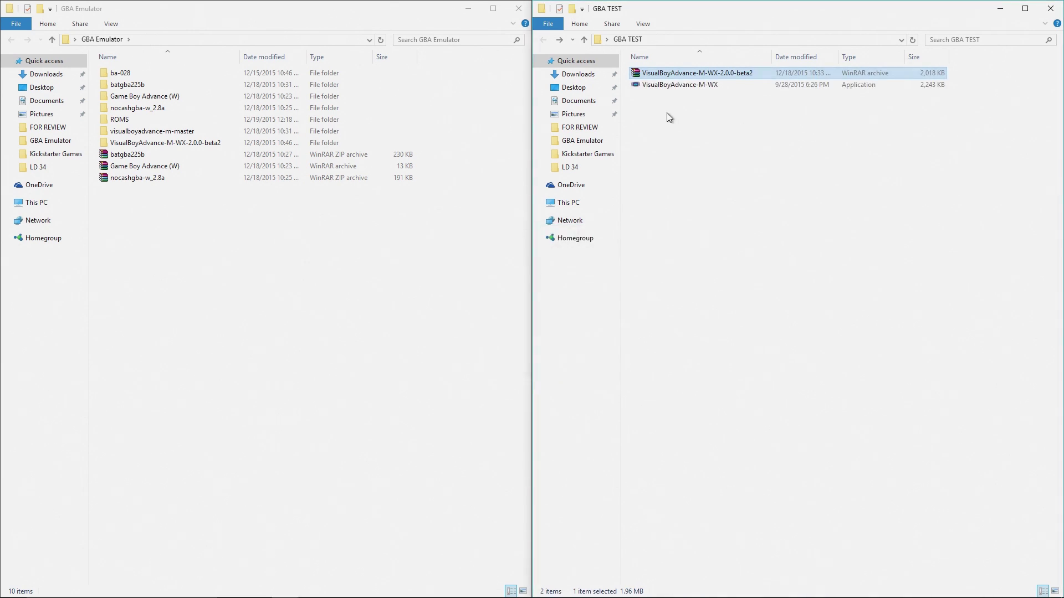
# - Launch the extracted VisualBoyAdvance-M-WX application and accept downloading its available update
pyautogui.click(673, 84)
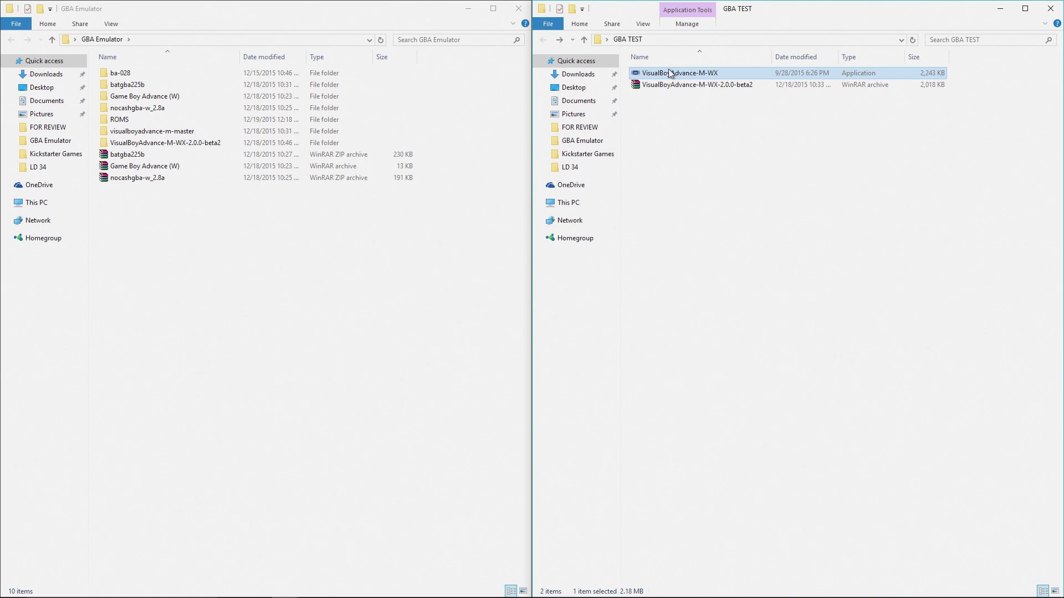
pyautogui.doubleClick(667, 76)
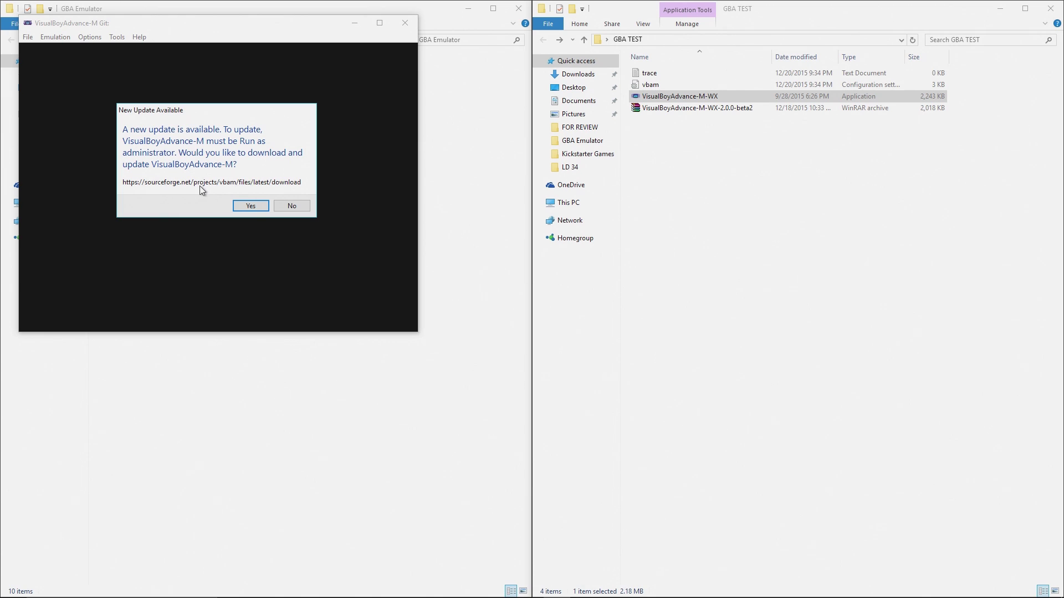
pyautogui.click(250, 206)
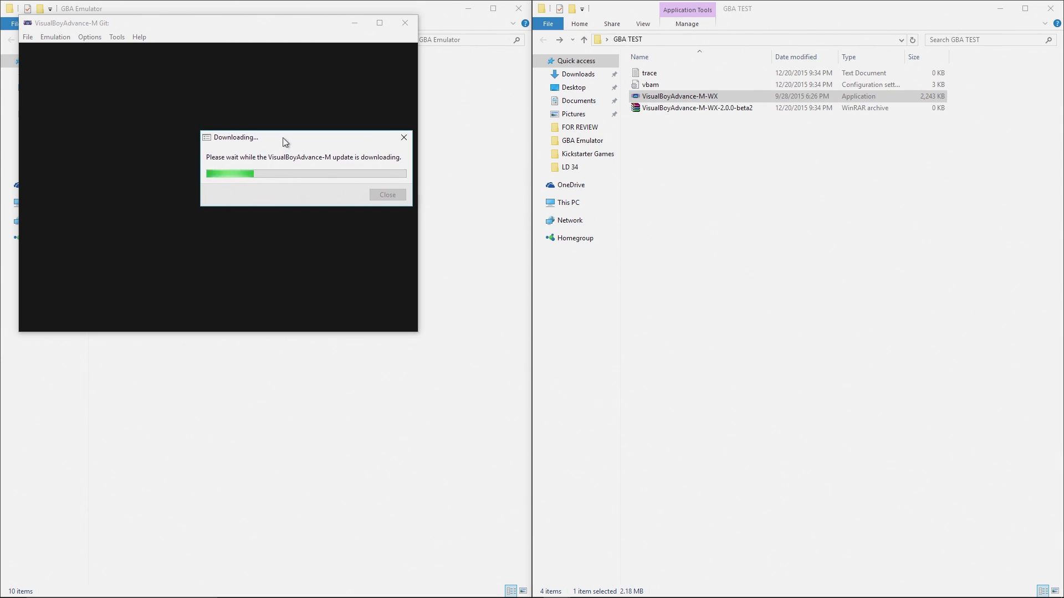
pyautogui.moveTo(284, 141); pyautogui.dragTo(224, 135)
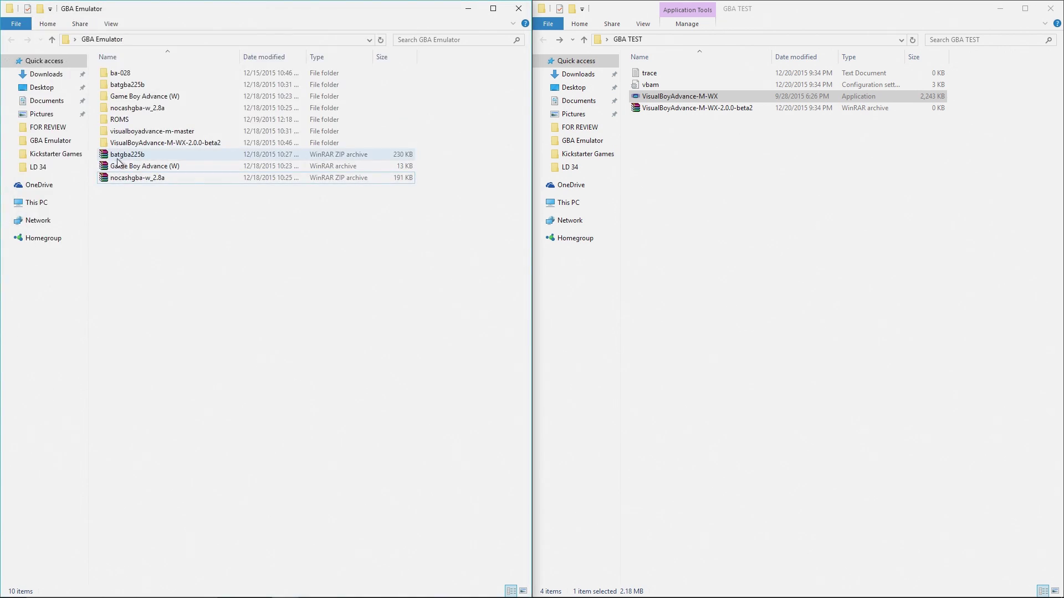
pyautogui.click(121, 166)
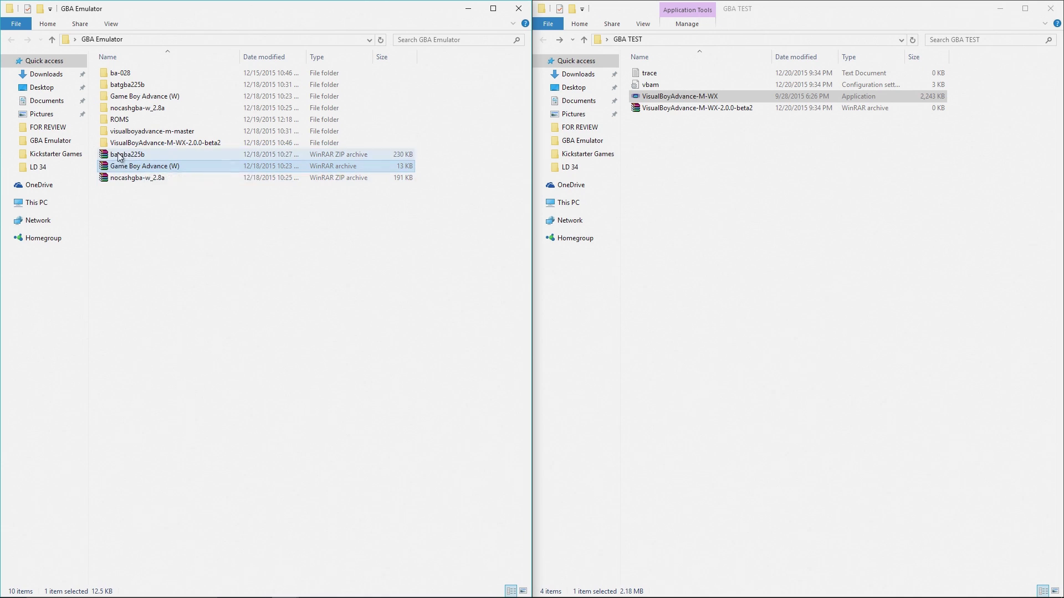
pyautogui.click(183, 155)
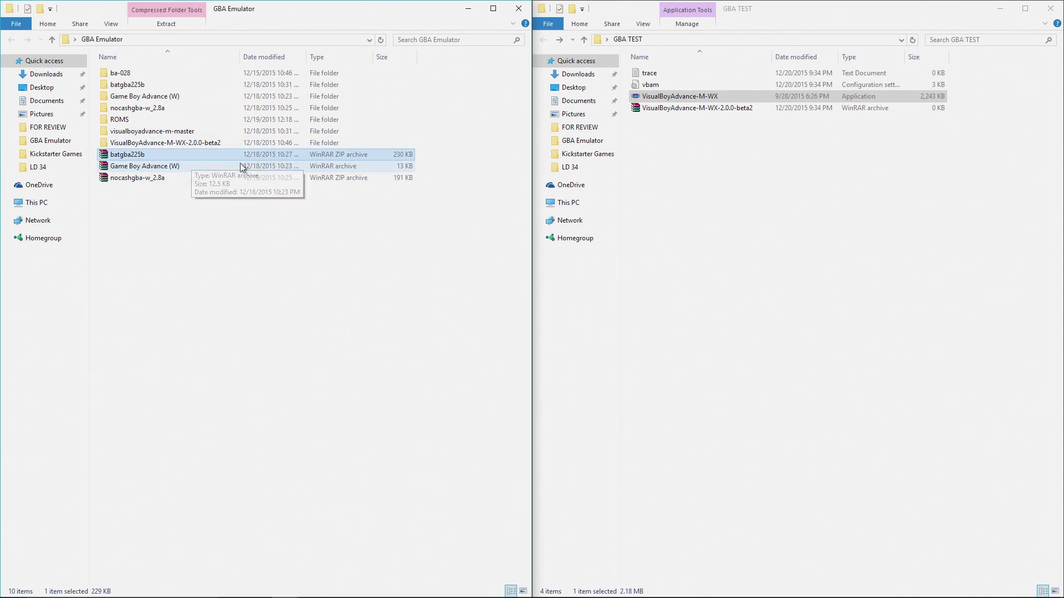
pyautogui.click(194, 256)
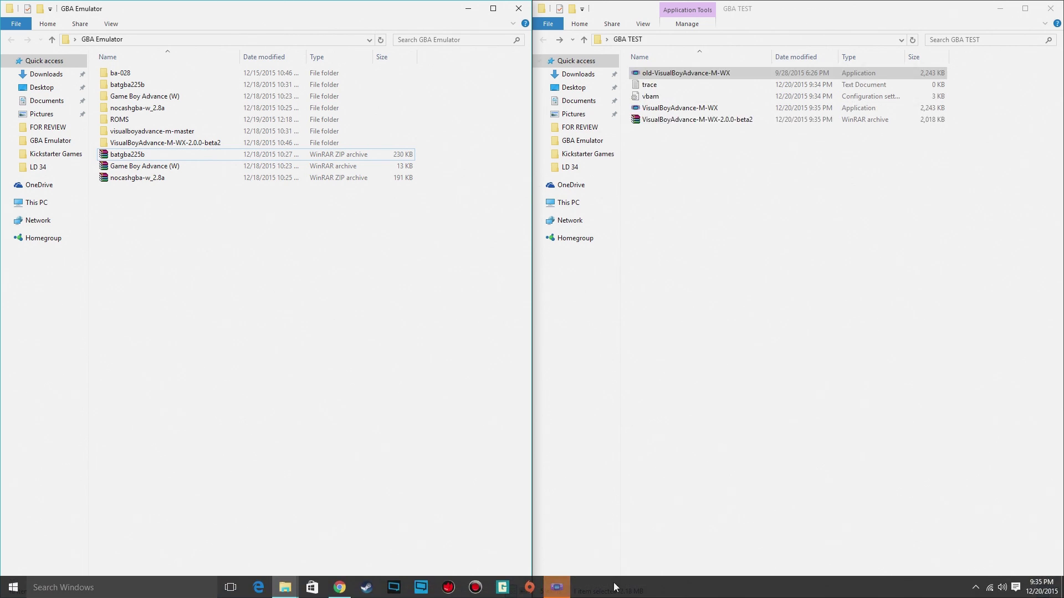
# - Return to VisualBoyAdvance-M, acknowledge the update notice and close the emulator
pyautogui.click(556, 587)
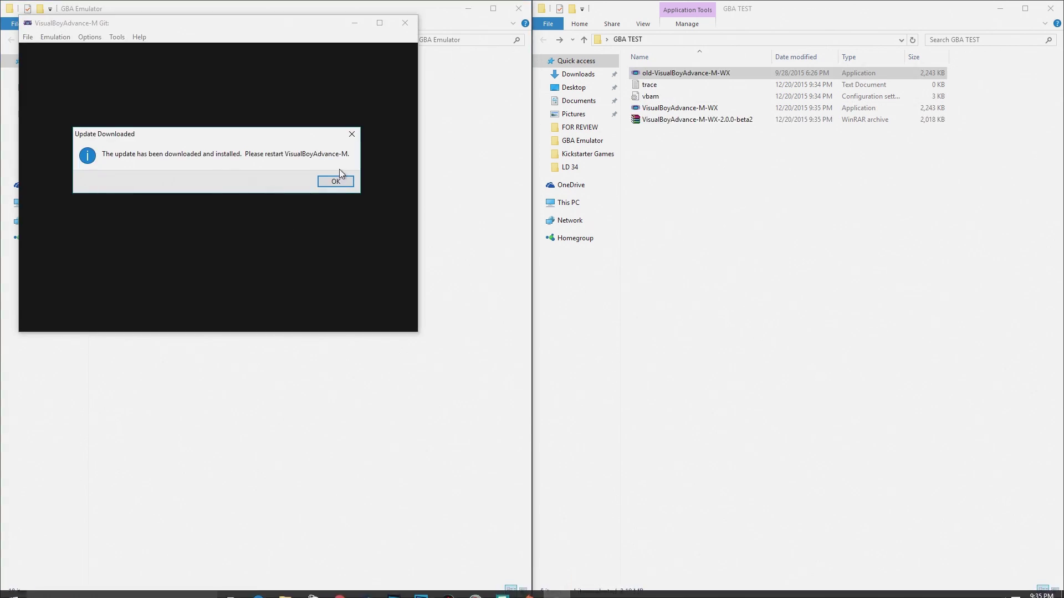
pyautogui.click(336, 182)
pyautogui.click(404, 23)
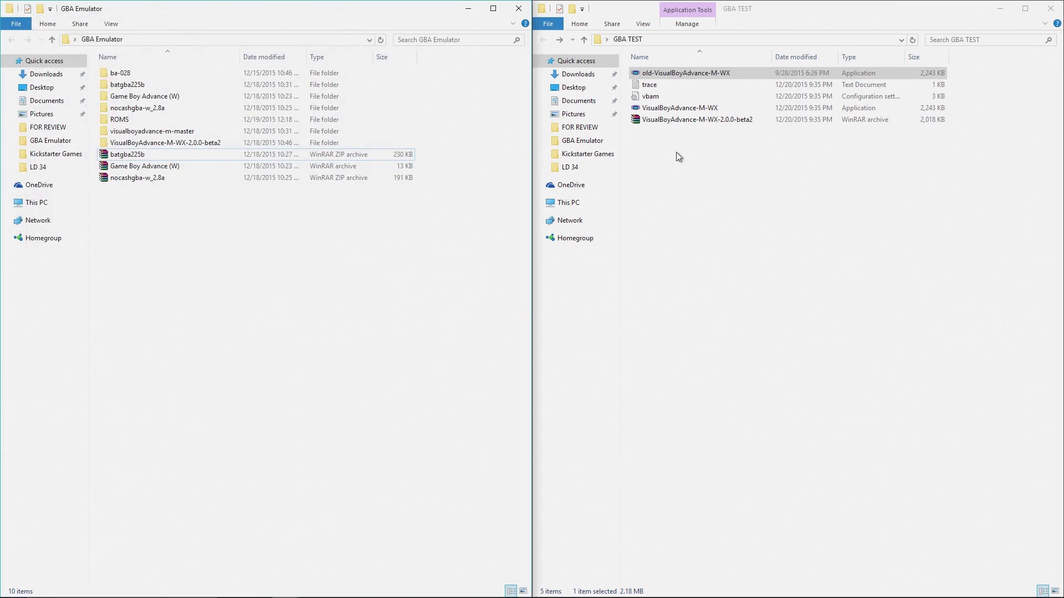
# - Launch the updated VisualBoyAdvance-M-WX application from the GBA TEST folder and reposition its window over the folders
pyautogui.click(667, 76)
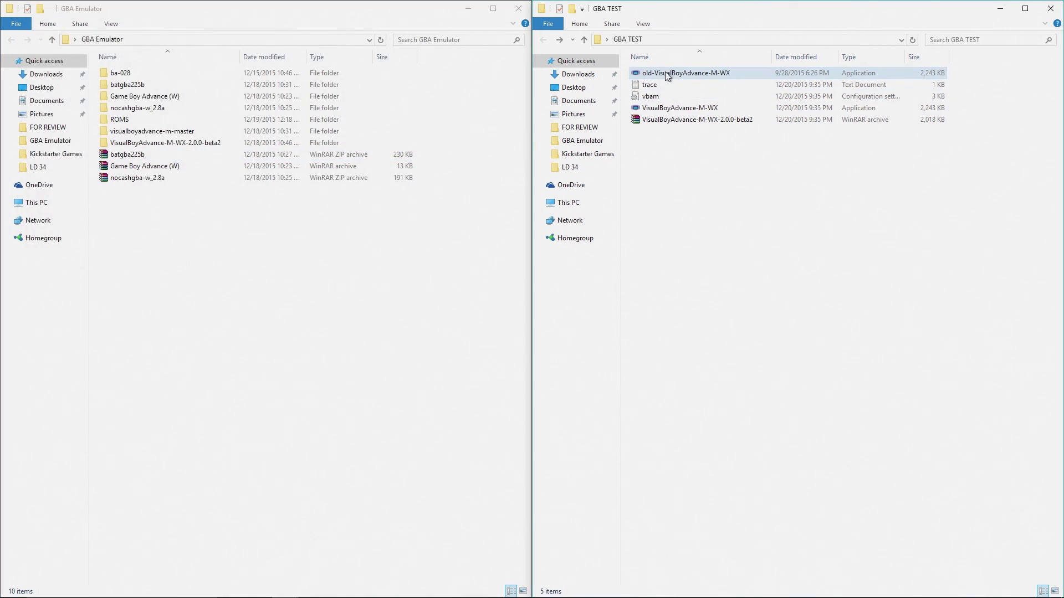
pyautogui.click(667, 108)
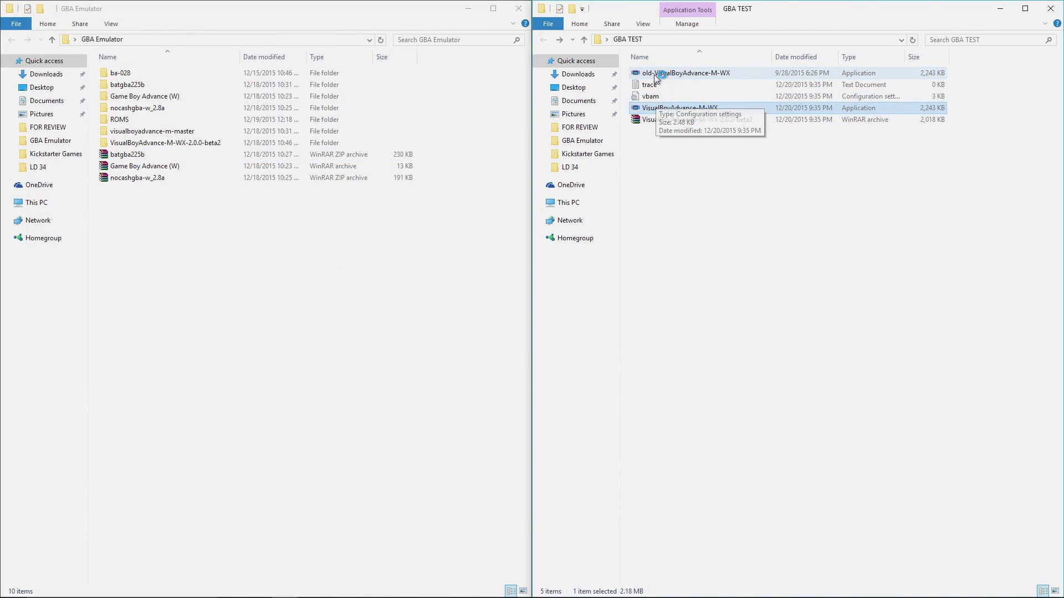
pyautogui.moveTo(300, 58); pyautogui.dragTo(422, 91)
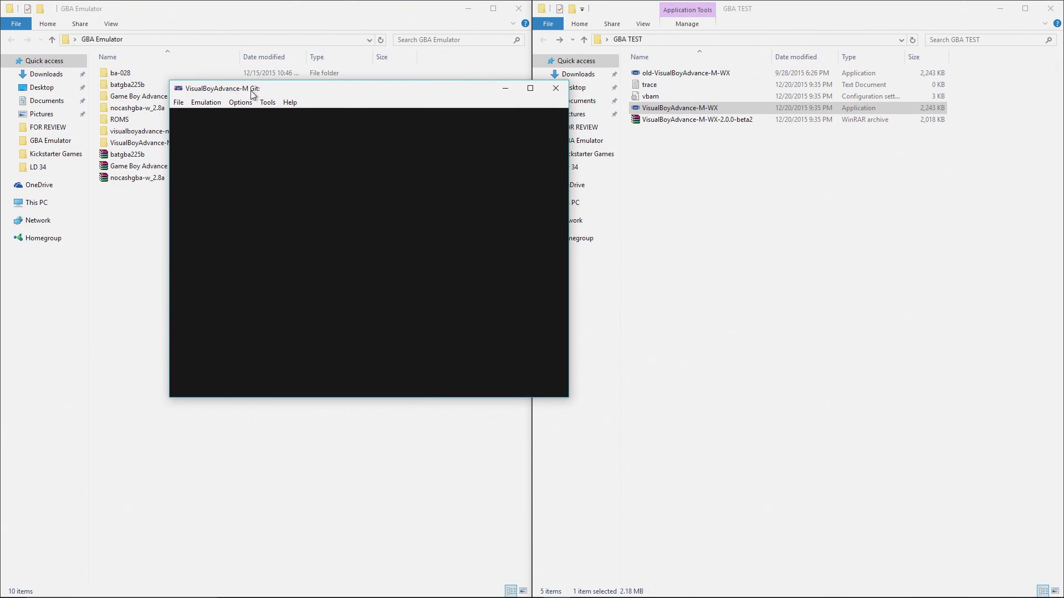
pyautogui.moveTo(282, 91); pyautogui.dragTo(267, 70)
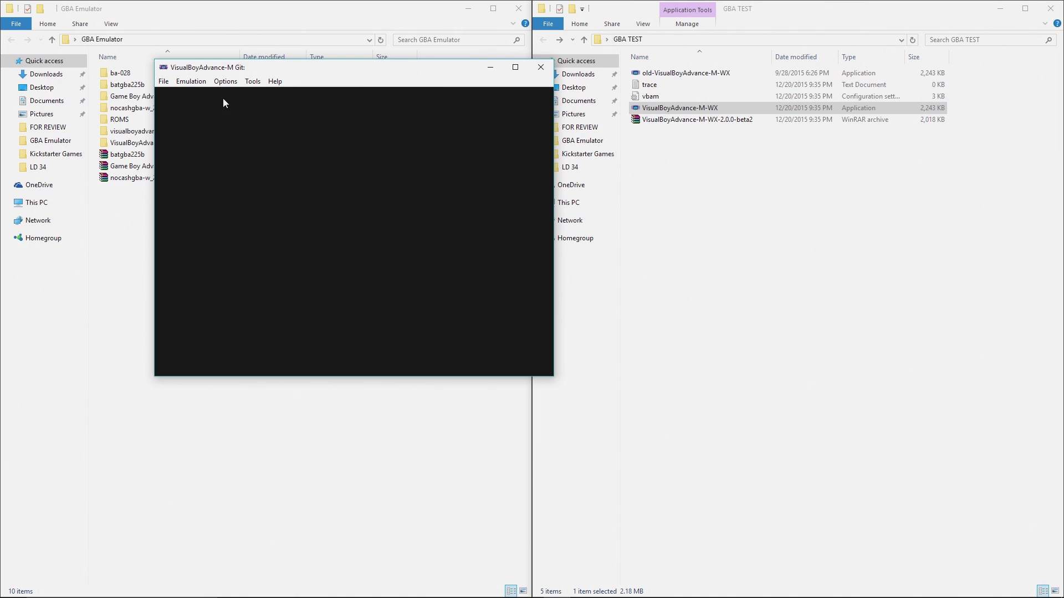
# - Open the joypad configuration to examine Player 1's standard key assignments and close it without changes
pyautogui.click(203, 86)
pyautogui.click(228, 82)
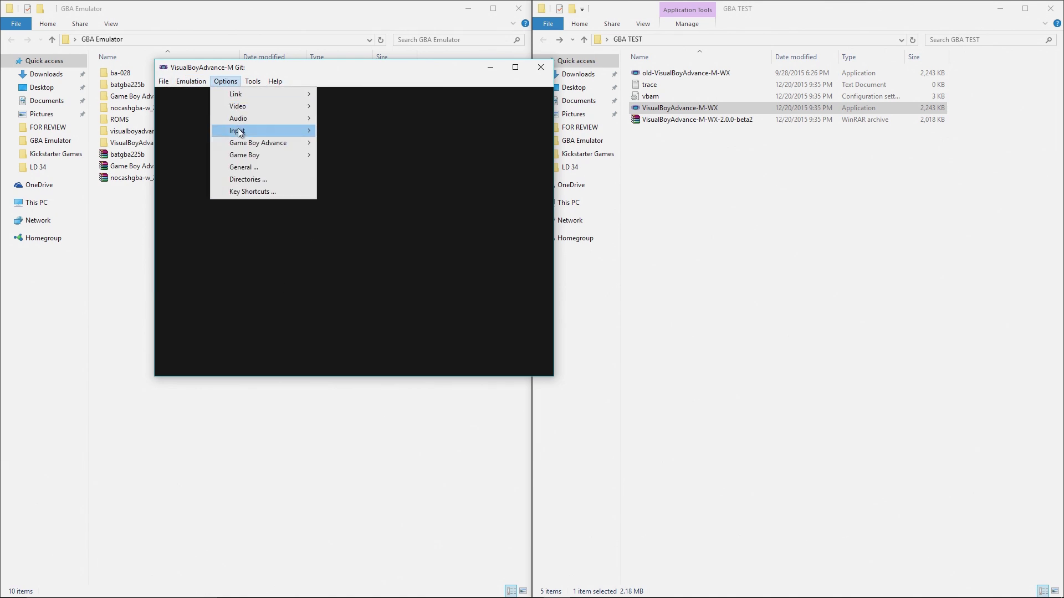
pyautogui.moveTo(260, 130)
pyautogui.click(336, 129)
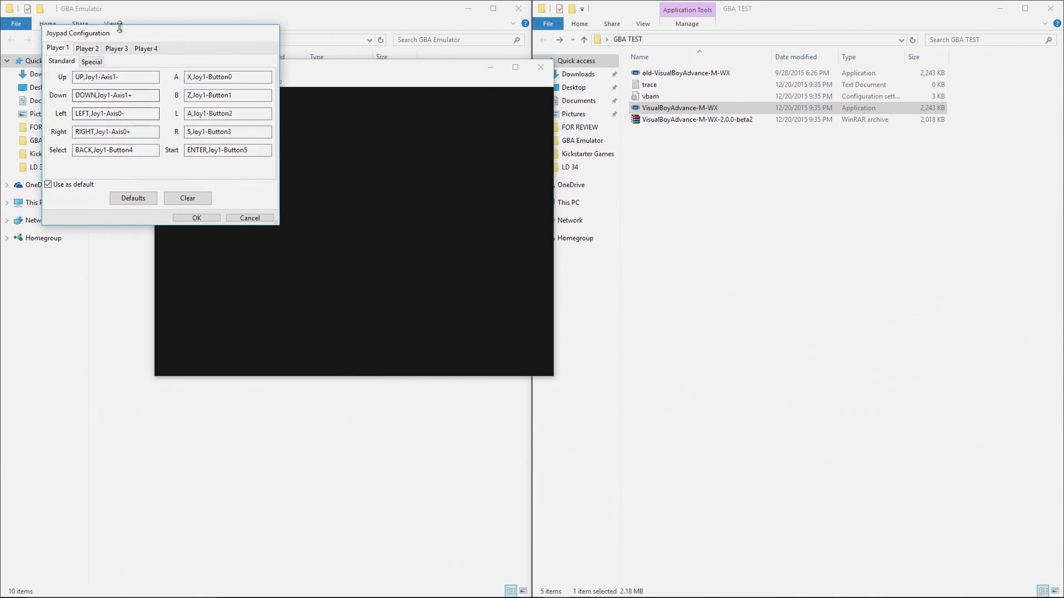
pyautogui.moveTo(122, 31); pyautogui.dragTo(304, 97)
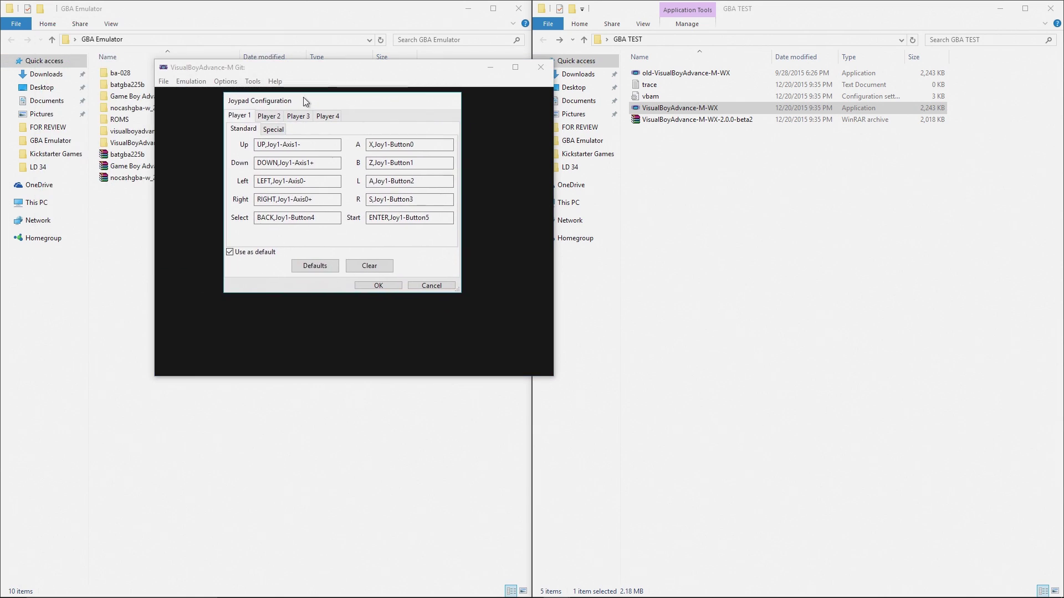
pyautogui.click(432, 286)
# - Move the emulator window out of the way and look through the ROMS folder inside GBA Emulator
pyautogui.moveTo(299, 68); pyautogui.dragTo(377, 217)
pyautogui.click(143, 225)
pyautogui.click(122, 120)
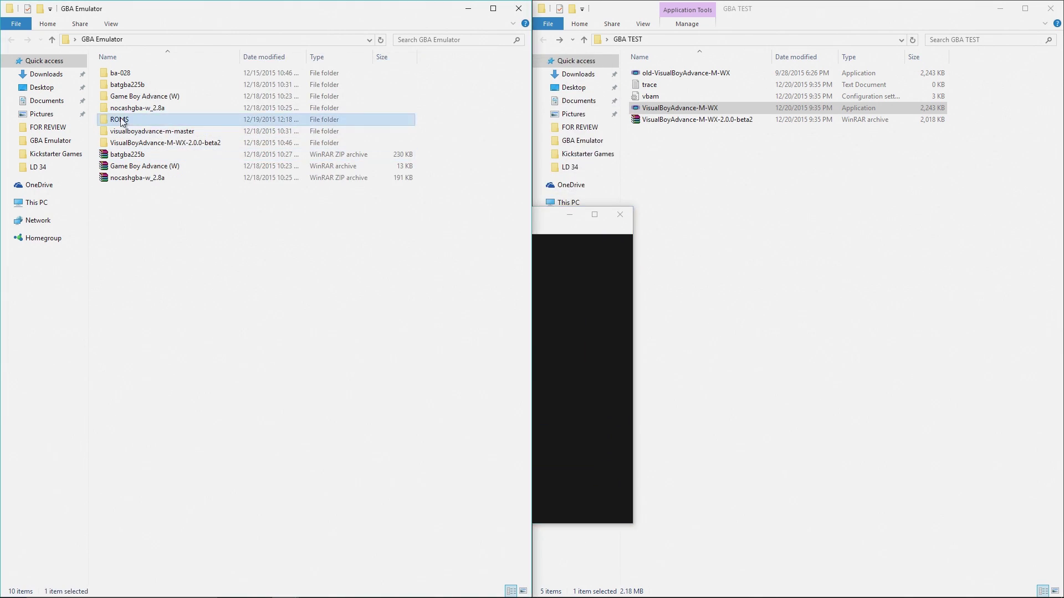
pyautogui.doubleClick(122, 121)
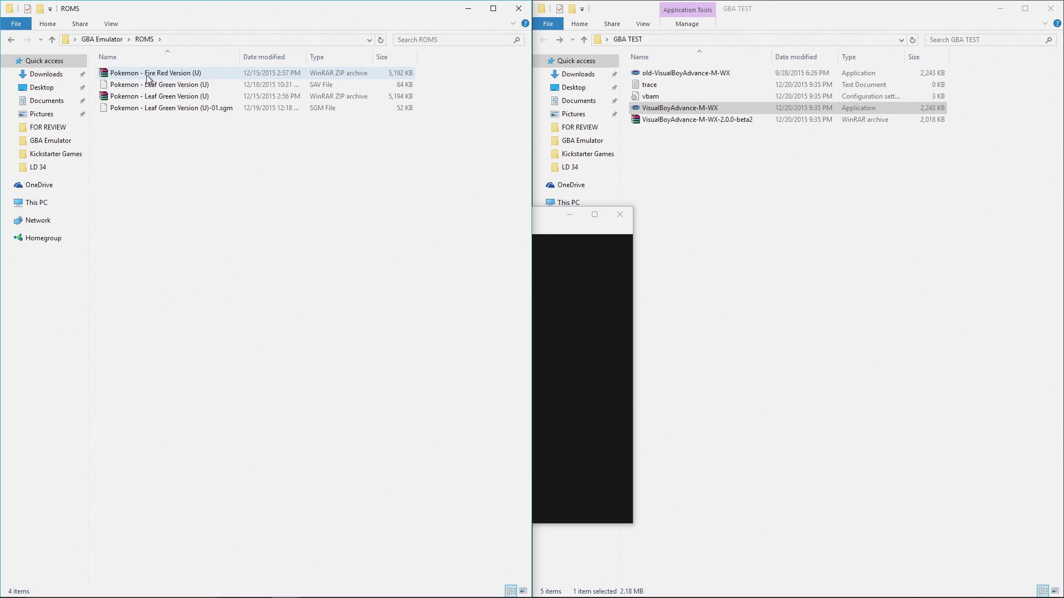
pyautogui.click(200, 97)
pyautogui.click(241, 192)
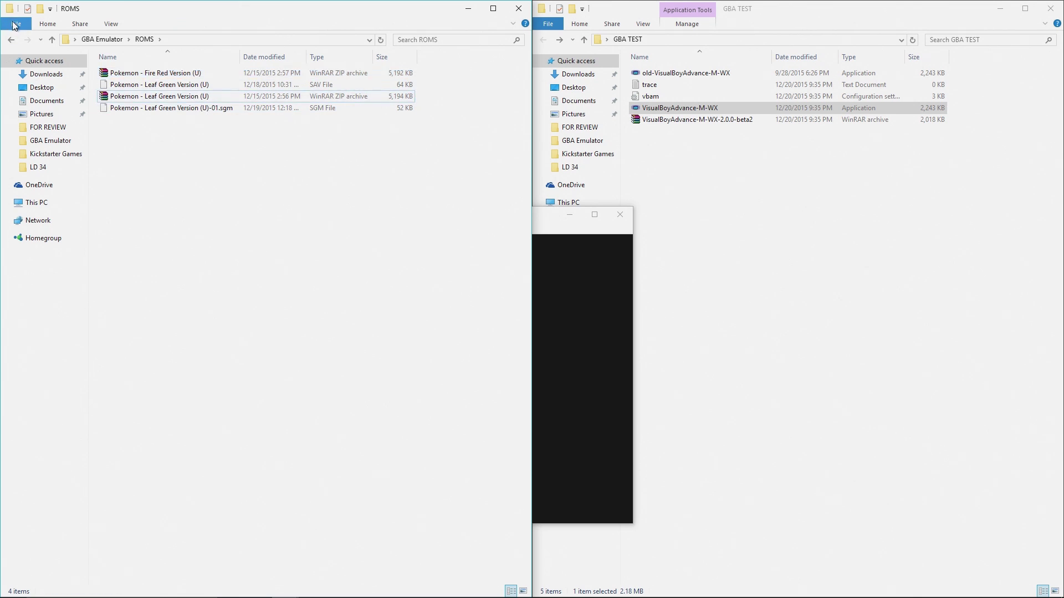
# - Return to GBA Emulator and copy its ROMS folder into the GBA TEST folder
pyautogui.click(11, 40)
pyautogui.rightClick(128, 119)
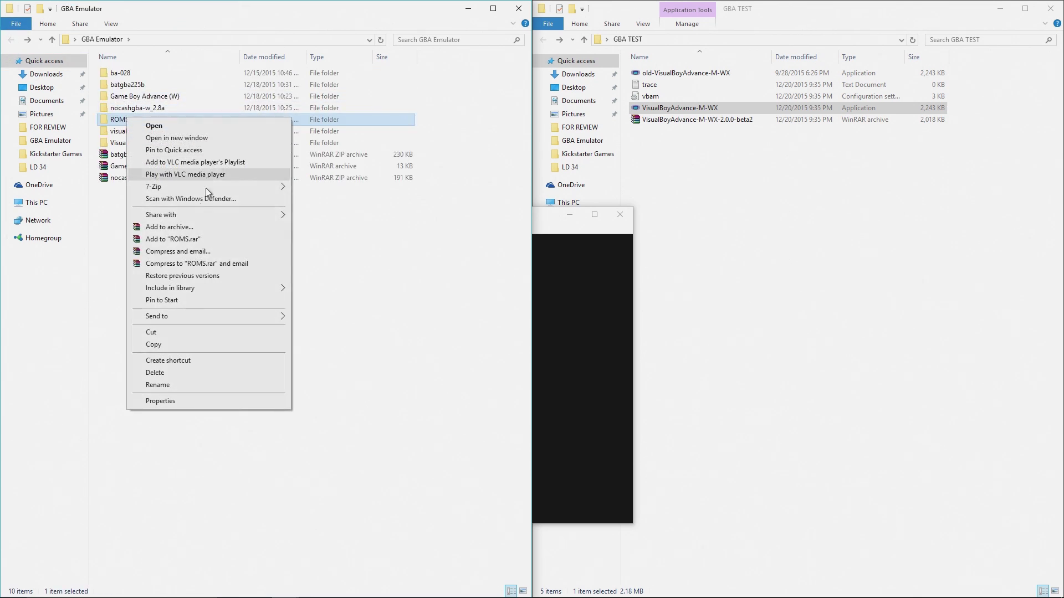
pyautogui.click(186, 346)
pyautogui.rightClick(750, 248)
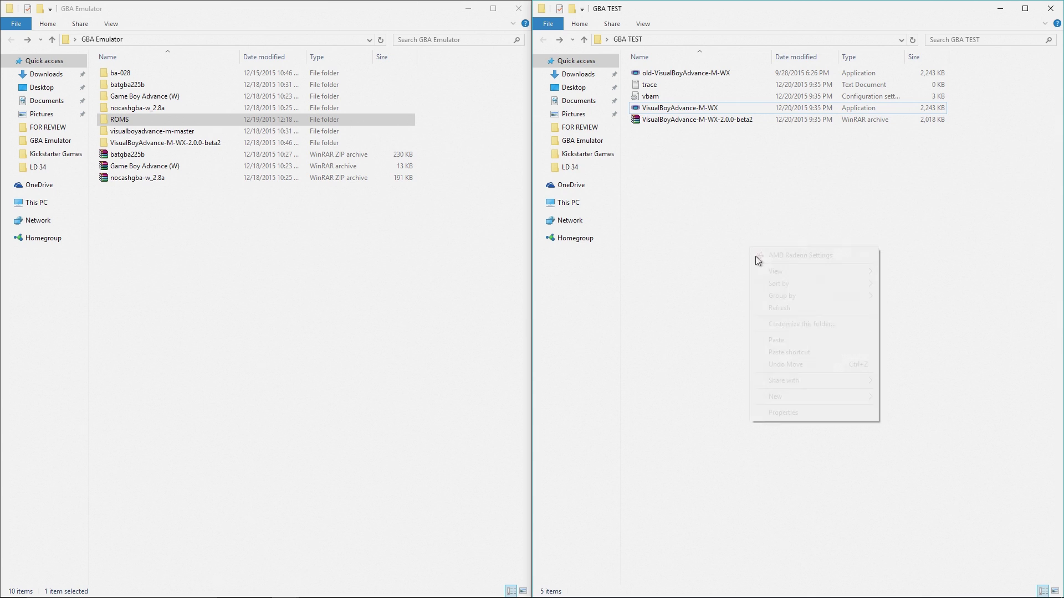
pyautogui.click(819, 340)
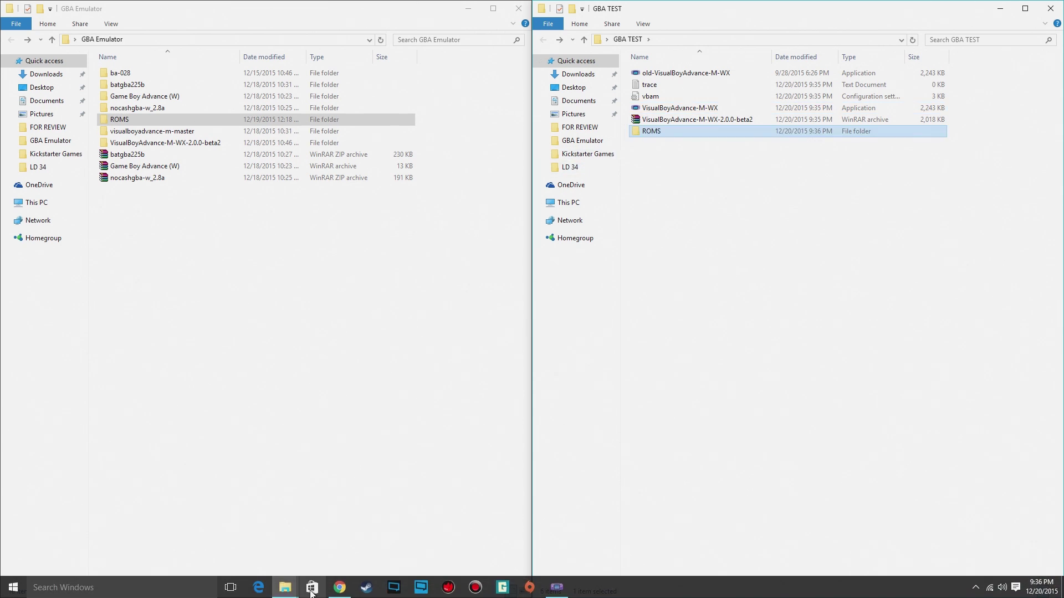
# - Switch to Chrome and review the open emulator searches, the DopeROMs and Emuparadise Pokemon Leaf Green pages, and the GBA Emulators for Windows list
pyautogui.click(348, 592)
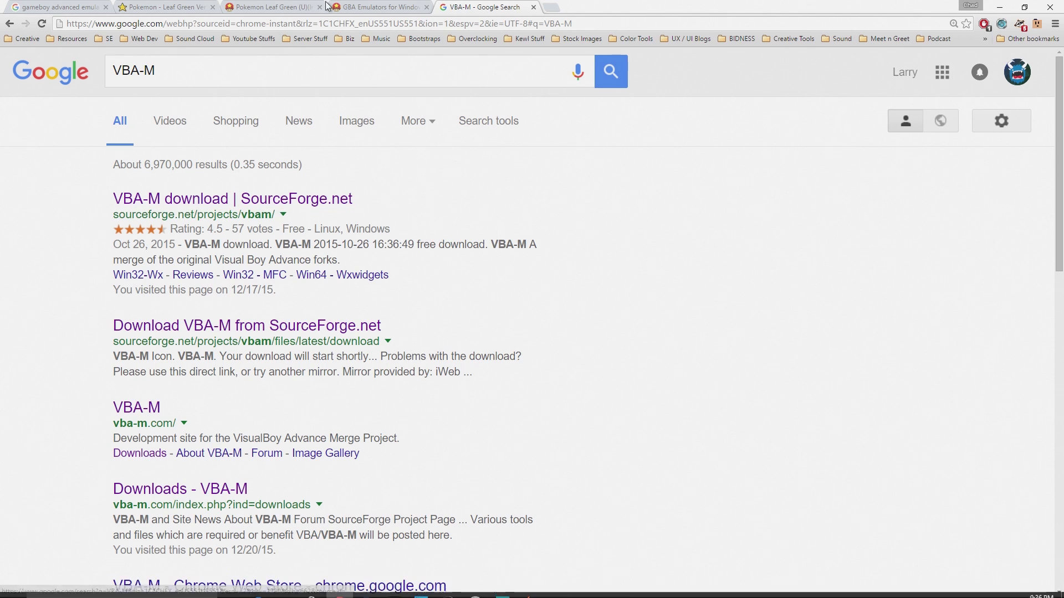
pyautogui.click(67, 7)
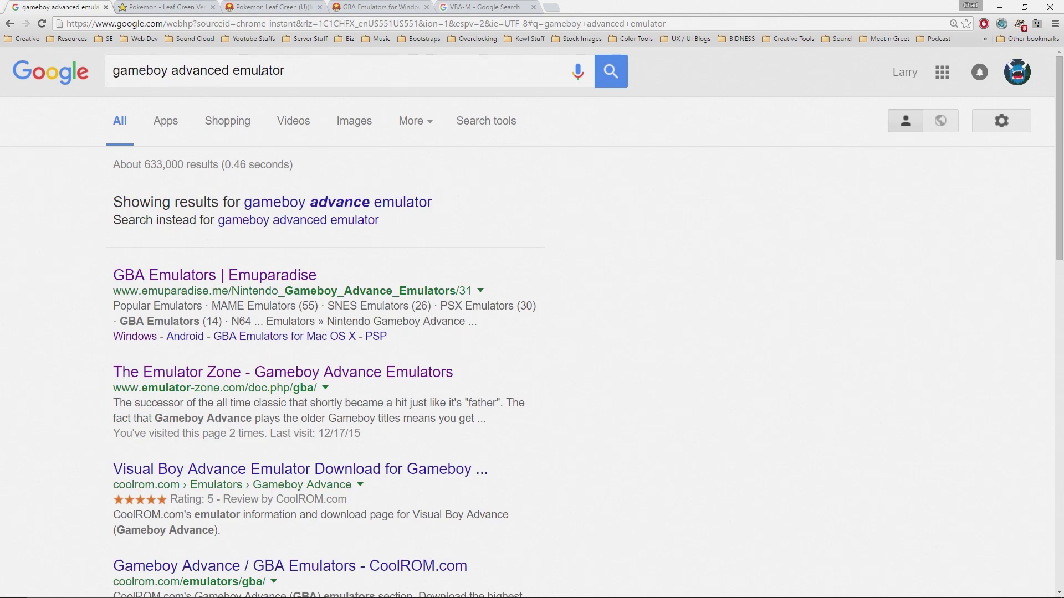
pyautogui.click(163, 7)
pyautogui.scroll(-2, 113, 195)
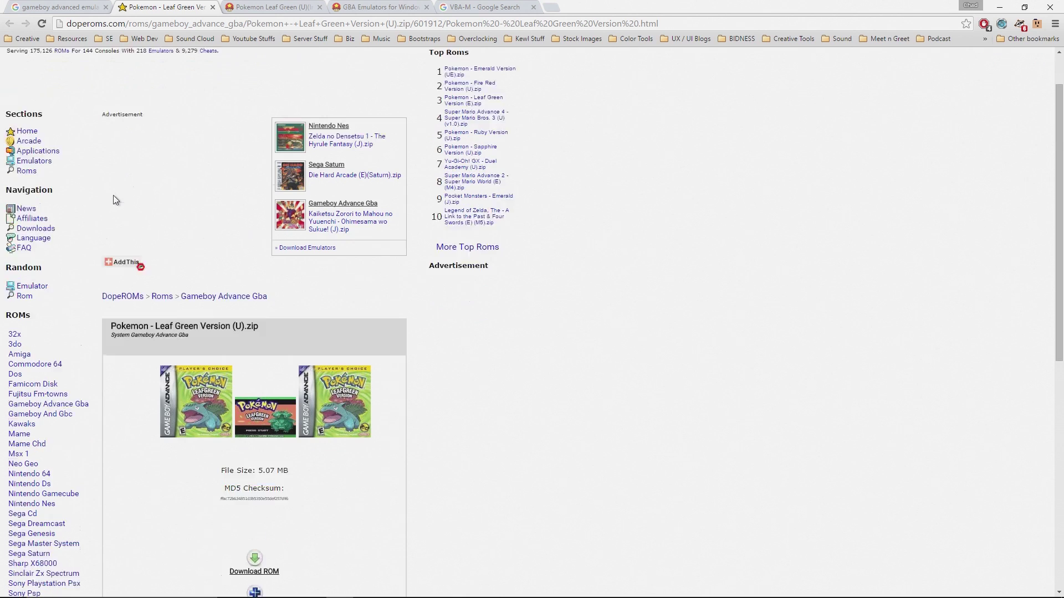
pyautogui.scroll(-1, 113, 199)
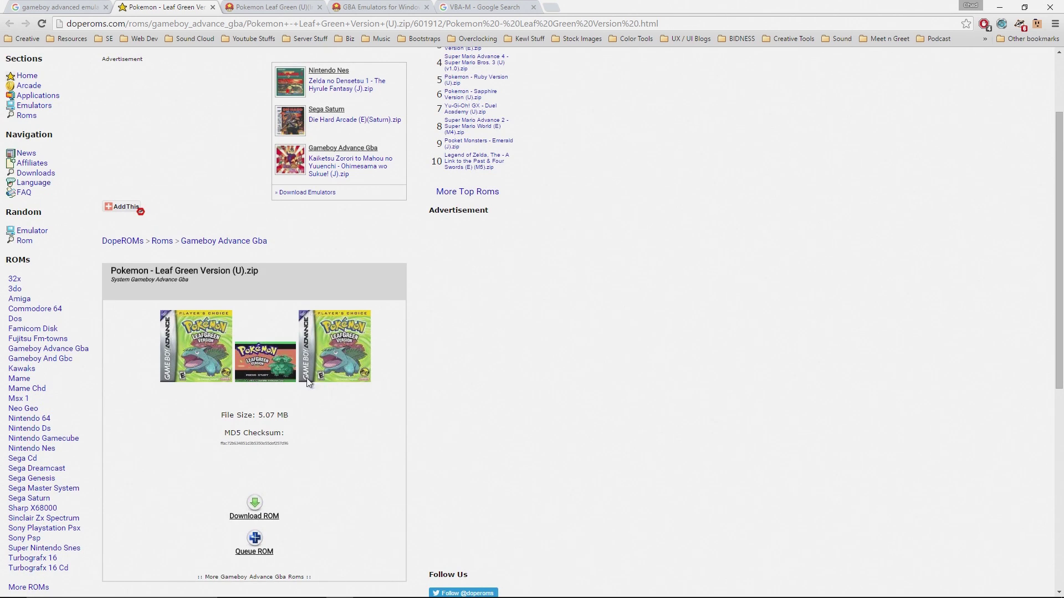
pyautogui.scroll(-3, 206, 426)
pyautogui.scroll(-1, 198, 409)
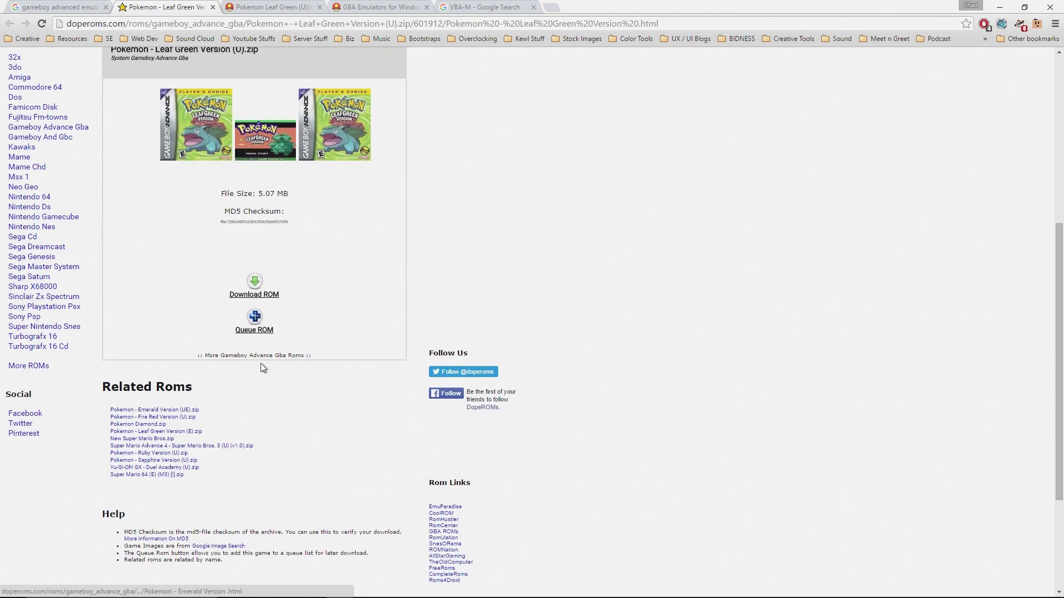
pyautogui.scroll(1, 260, 289)
pyautogui.scroll(5, 261, 291)
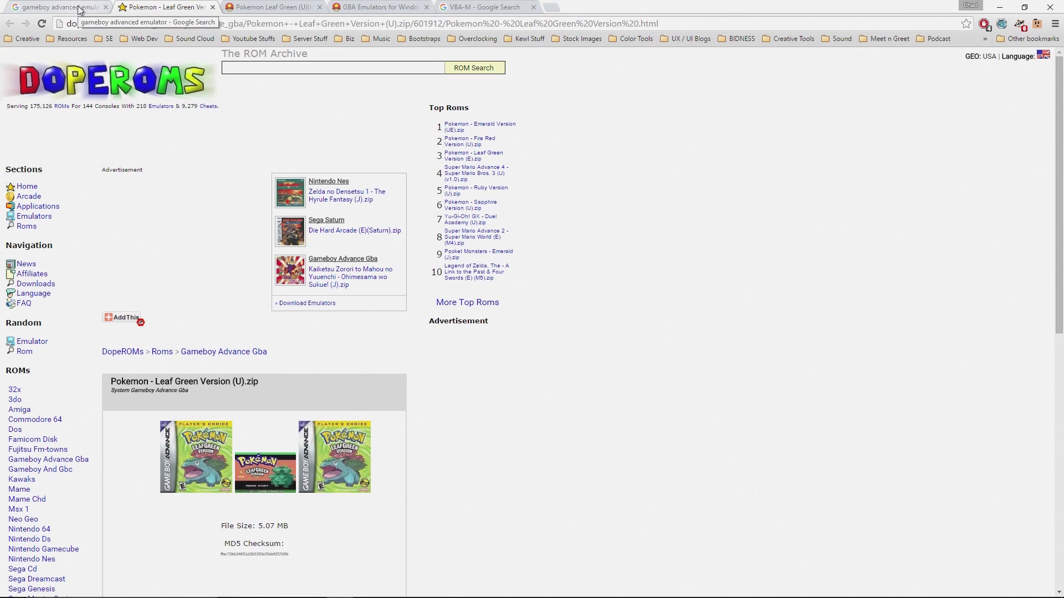
pyautogui.click(280, 8)
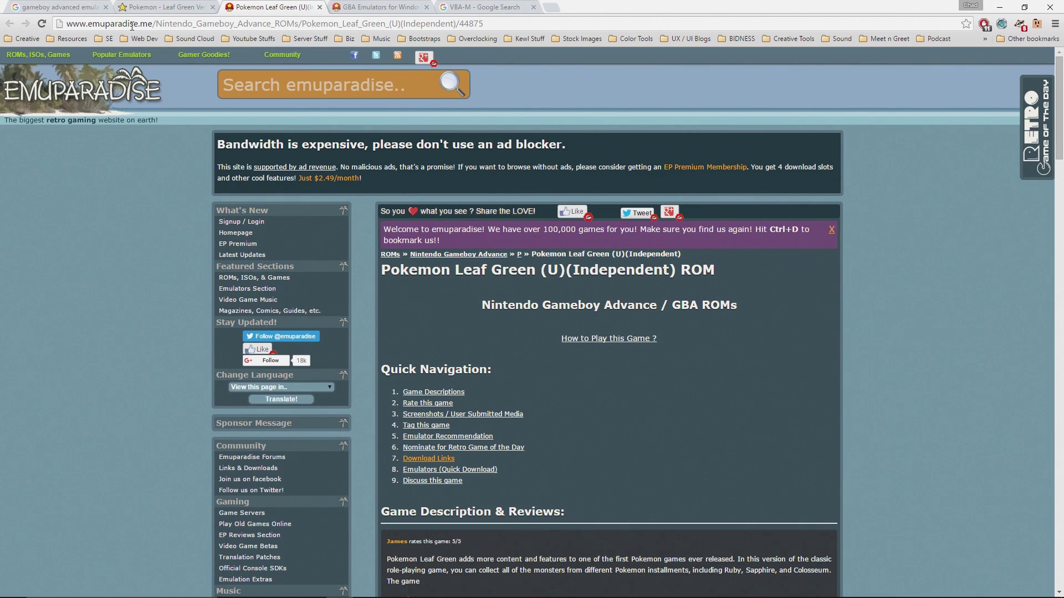
pyautogui.click(369, 9)
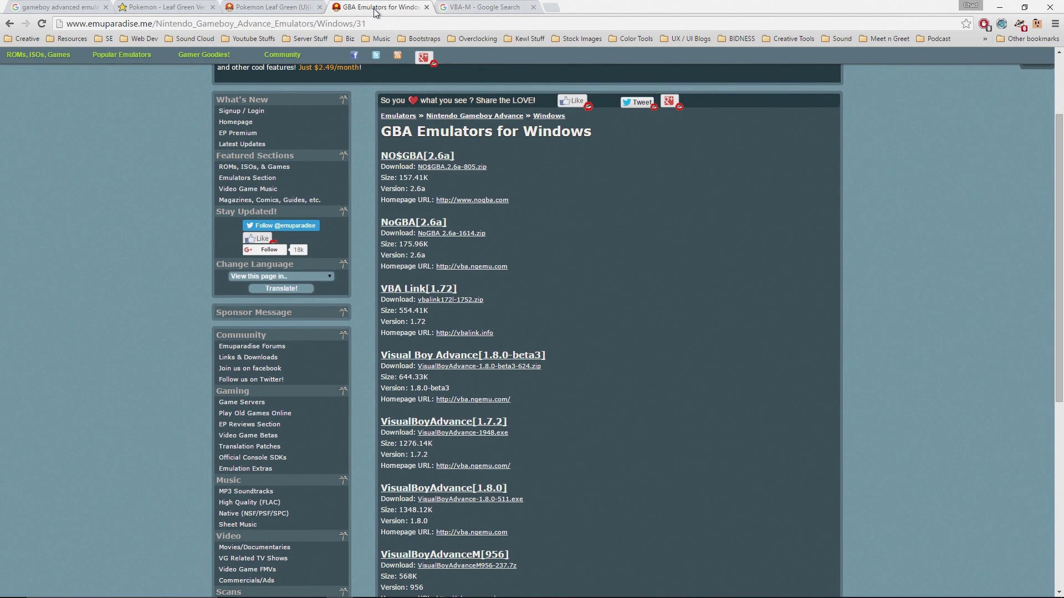
pyautogui.click(454, 8)
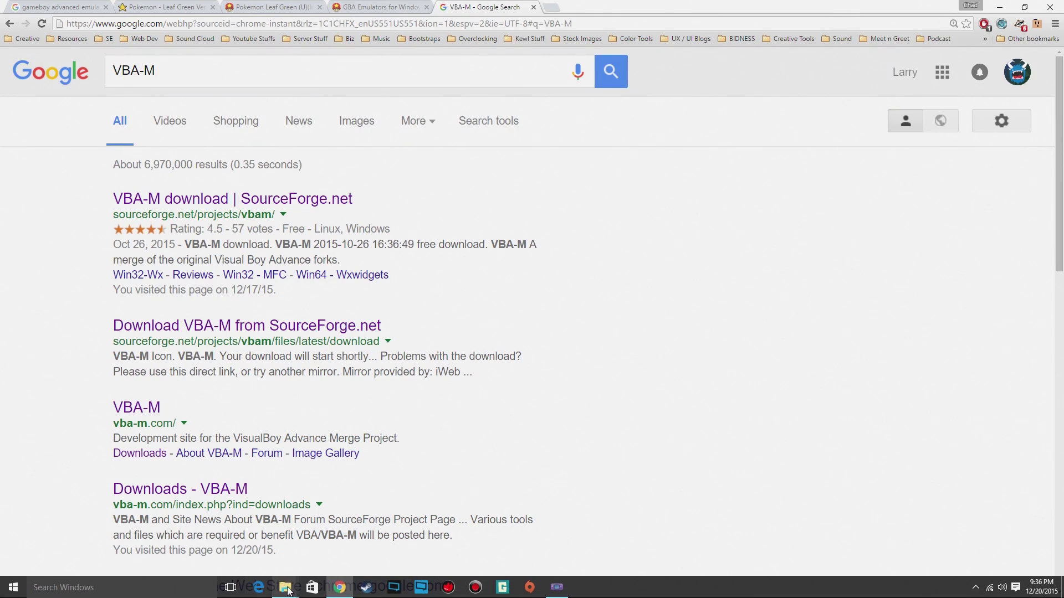
# - Switch from the browser back to the GBA Emulator and GBA TEST folder windows
pyautogui.click(284, 587)
pyautogui.moveTo(285, 587)
pyautogui.click(330, 546)
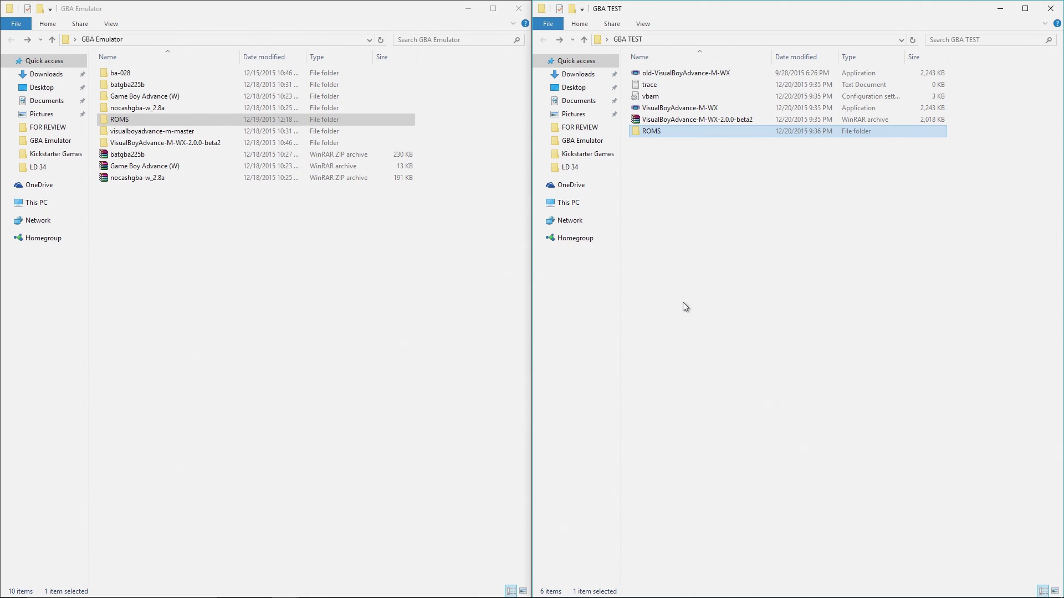
pyautogui.click(717, 315)
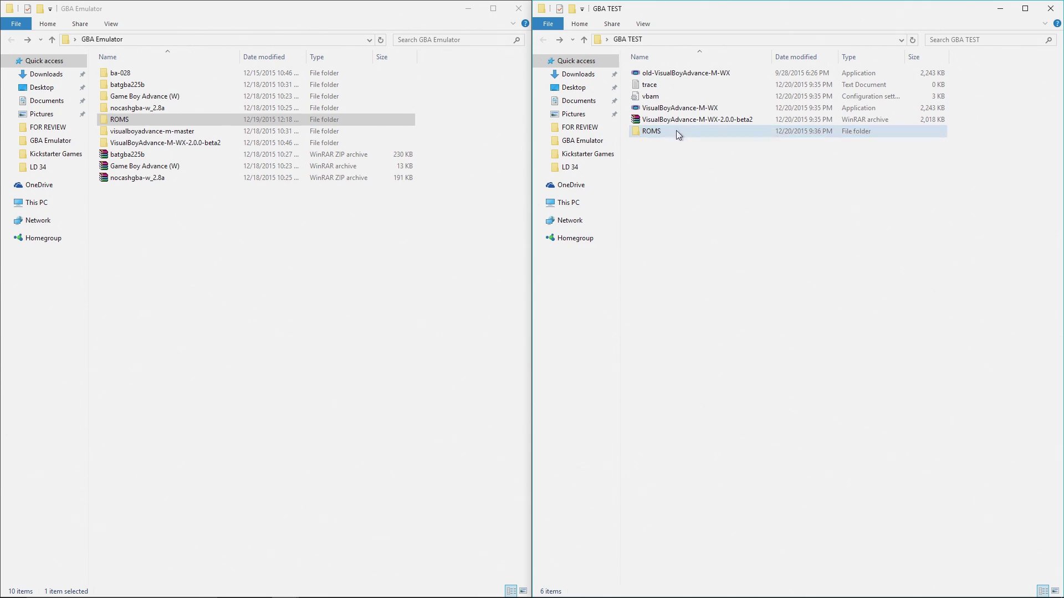
# - Bring up VisualBoyAdvance-M, load the Pokemon - Fire Red Version (U) ROM and maximize the game window
pyautogui.click(552, 594)
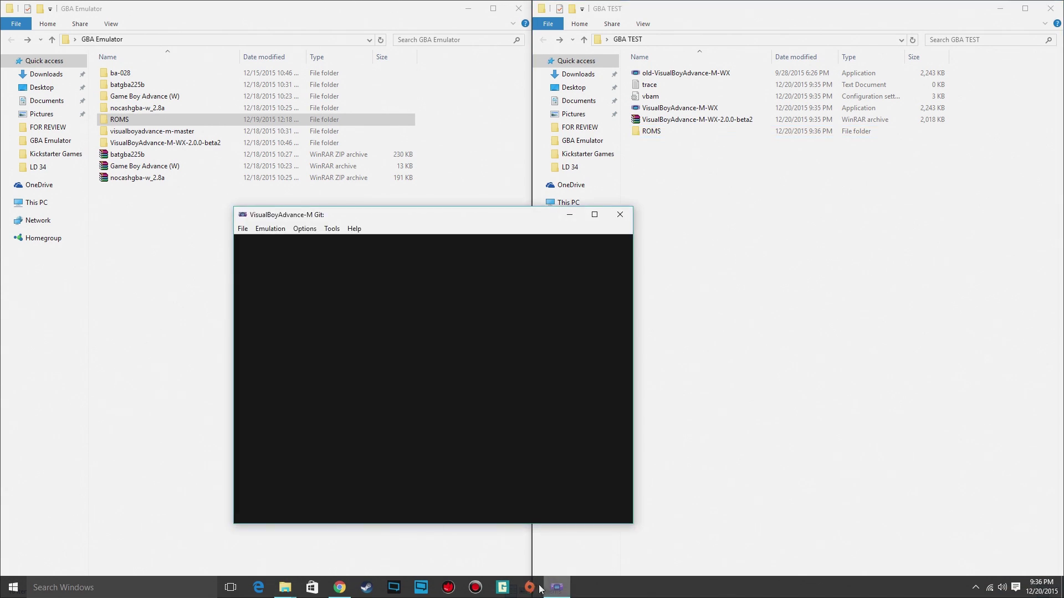
pyautogui.moveTo(385, 207); pyautogui.dragTo(471, 152)
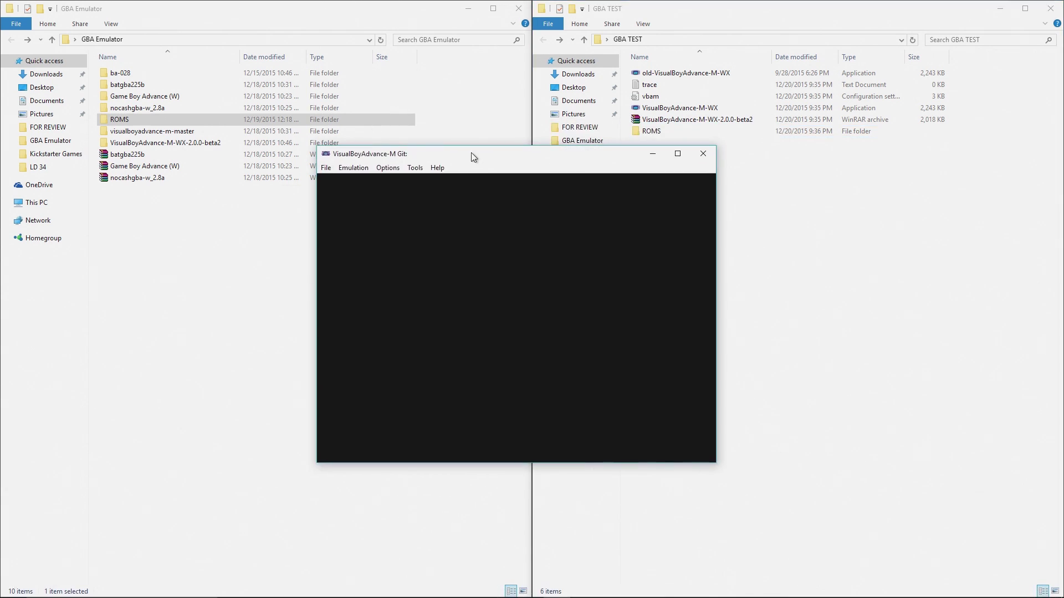
pyautogui.click(327, 168)
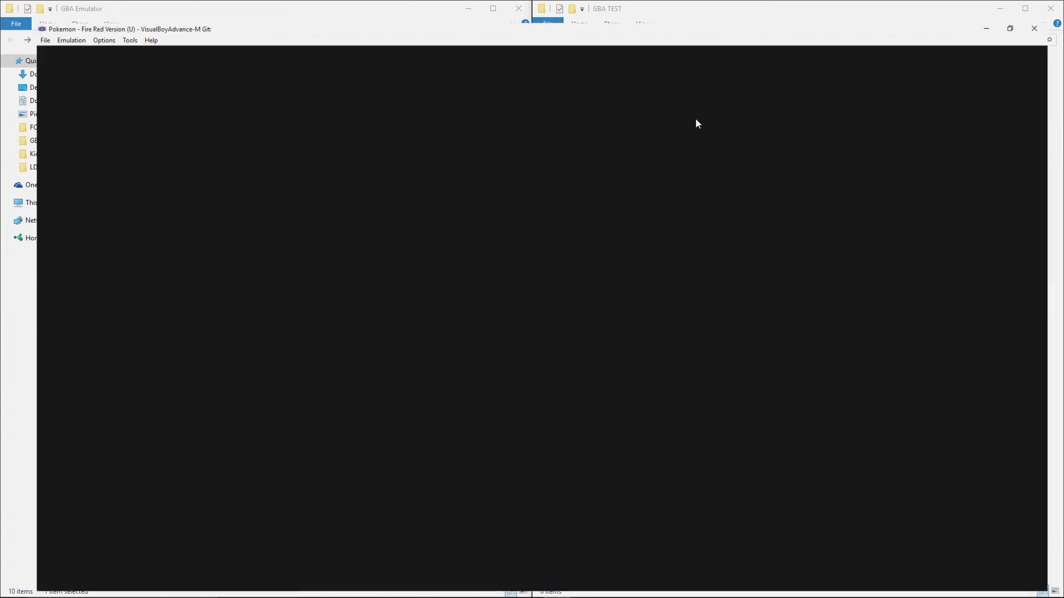
pyautogui.click(1026, 9)
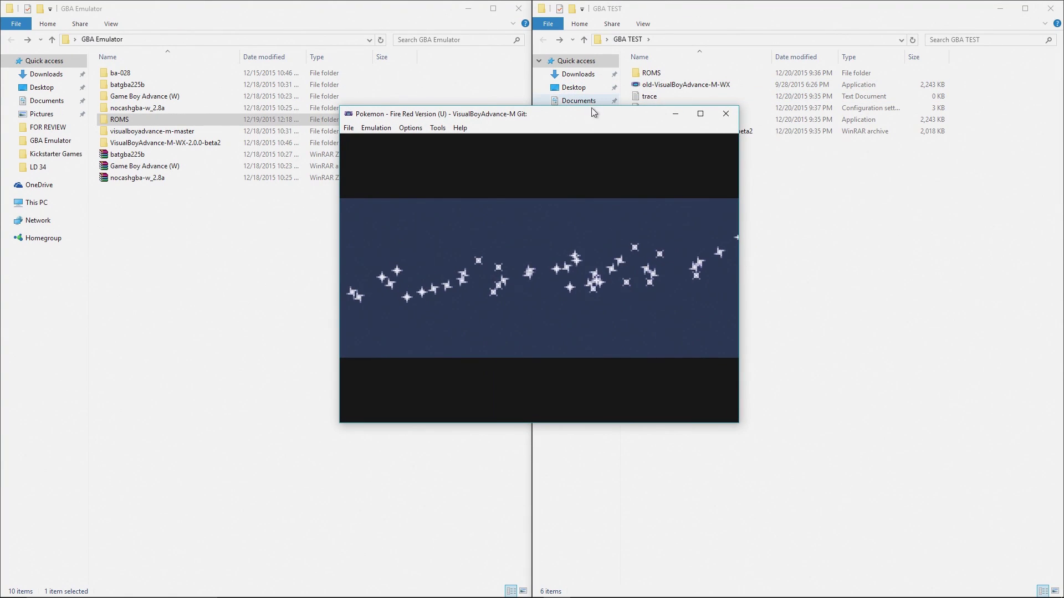
pyautogui.click(699, 114)
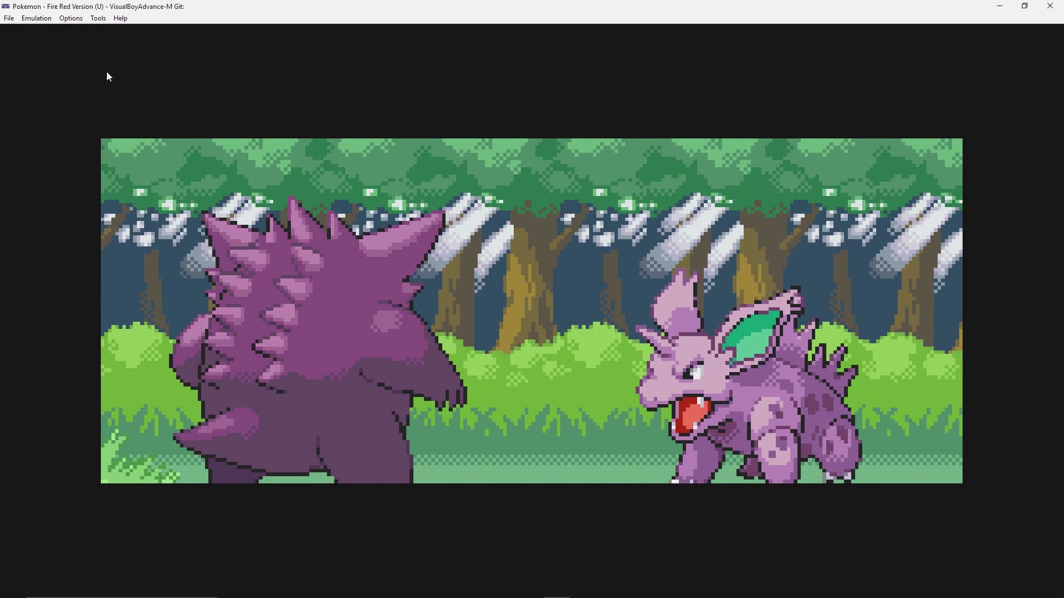
# - Configure the video display, setting the advanced output module to OpenGL
pyautogui.click(76, 20)
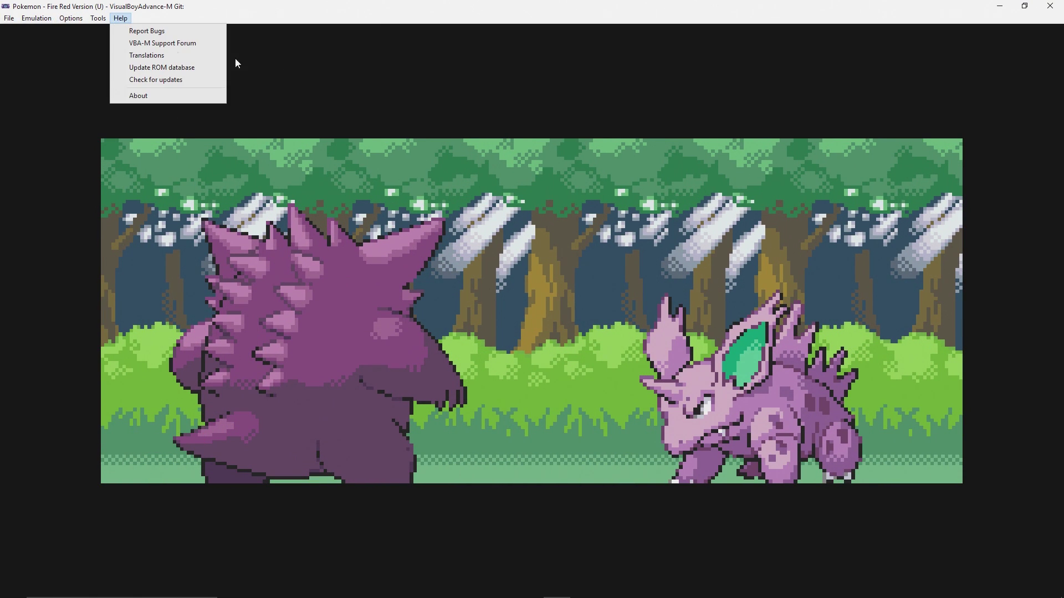
pyautogui.moveTo(78, 45)
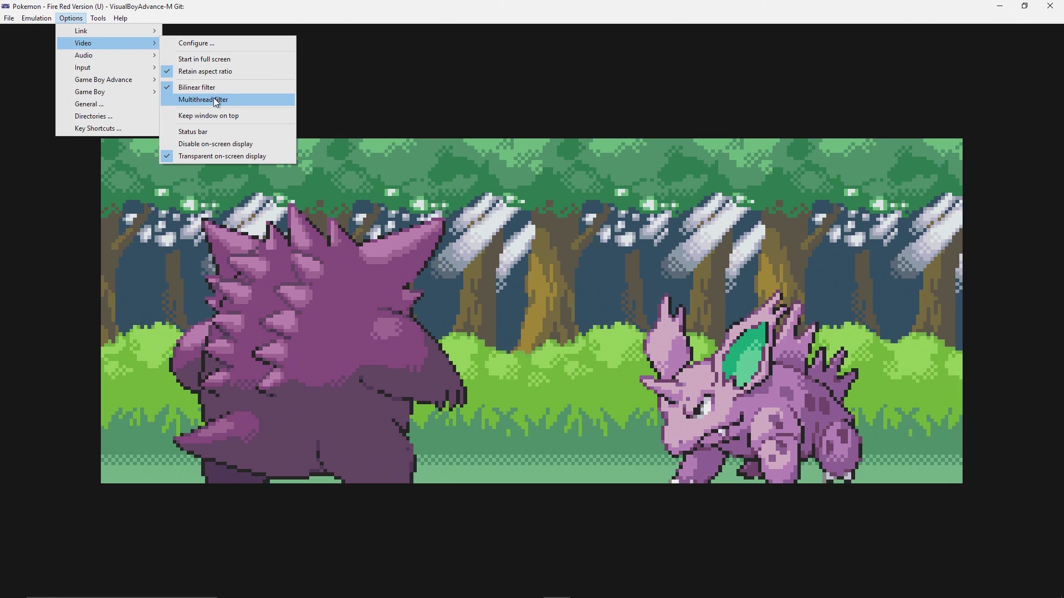
pyautogui.click(220, 45)
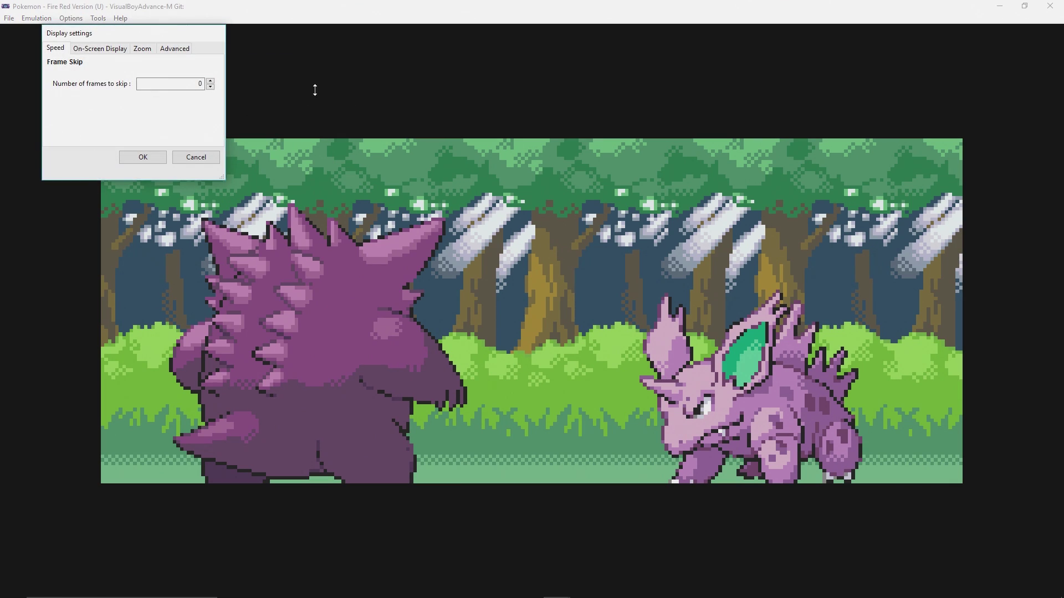
pyautogui.click(186, 53)
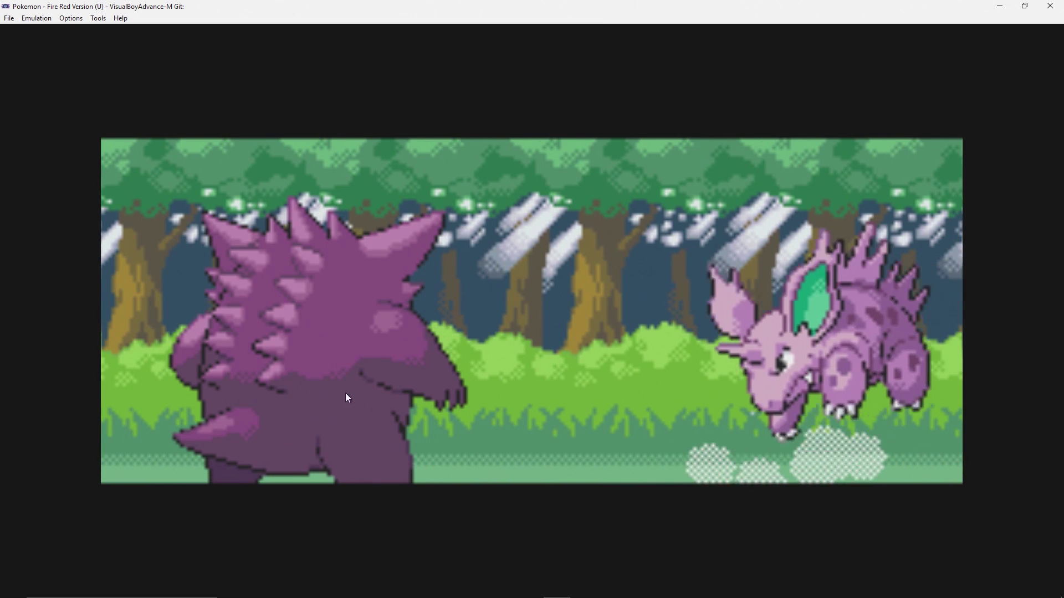
# - Switch the advanced display output module to Simple and apply the video settings
pyautogui.click(71, 18)
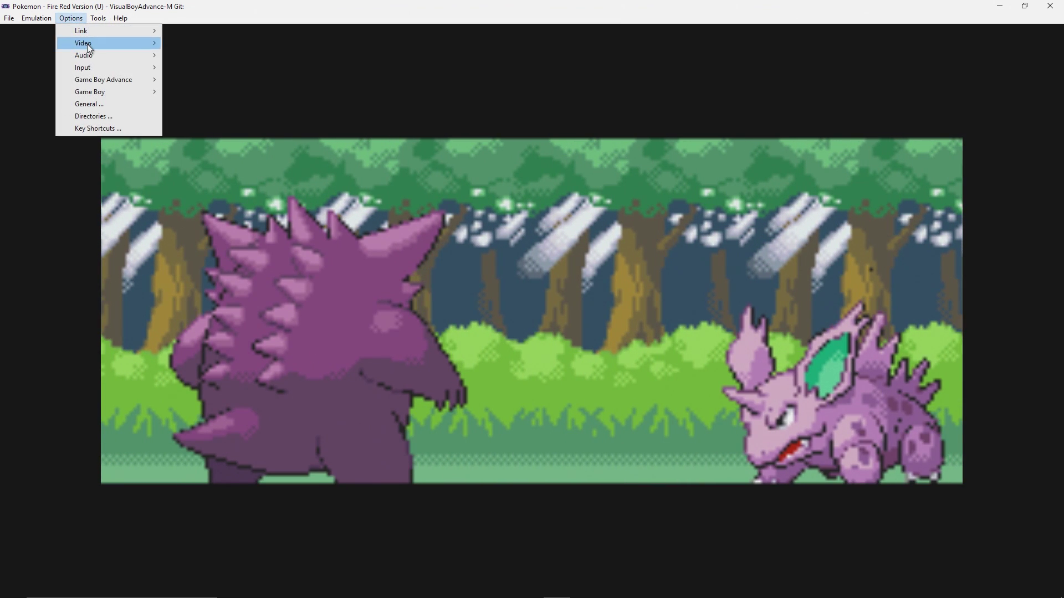
pyautogui.moveTo(87, 44)
pyautogui.click(195, 48)
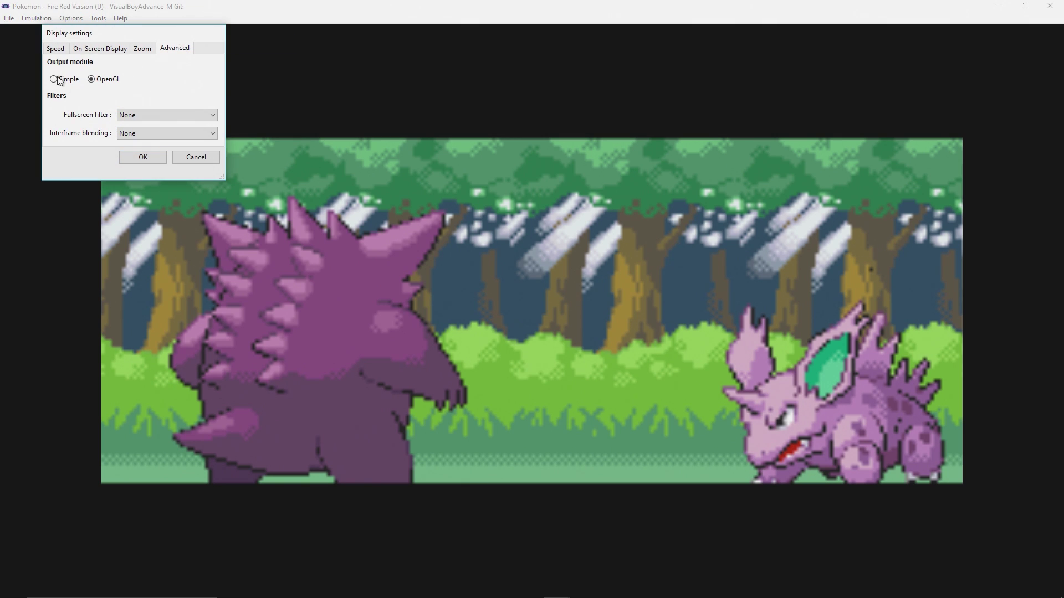
pyautogui.click(142, 158)
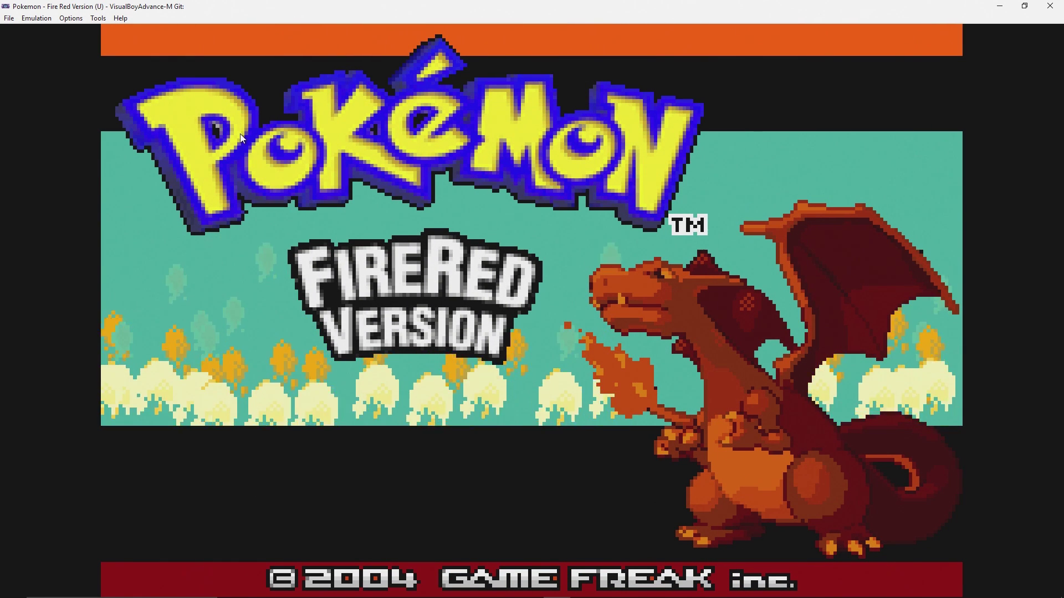
# - Try to set the fullscreen filter to xBRZ 6x in the display settings and dismiss the crashed emulator
pyautogui.click(71, 19)
pyautogui.moveTo(105, 44)
pyautogui.click(191, 42)
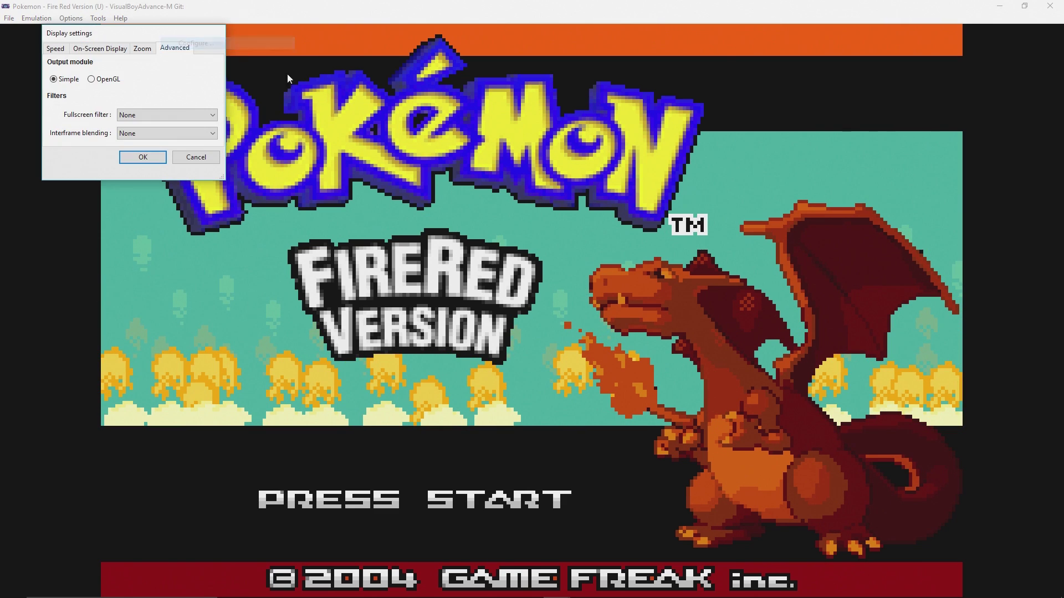
pyautogui.click(146, 115)
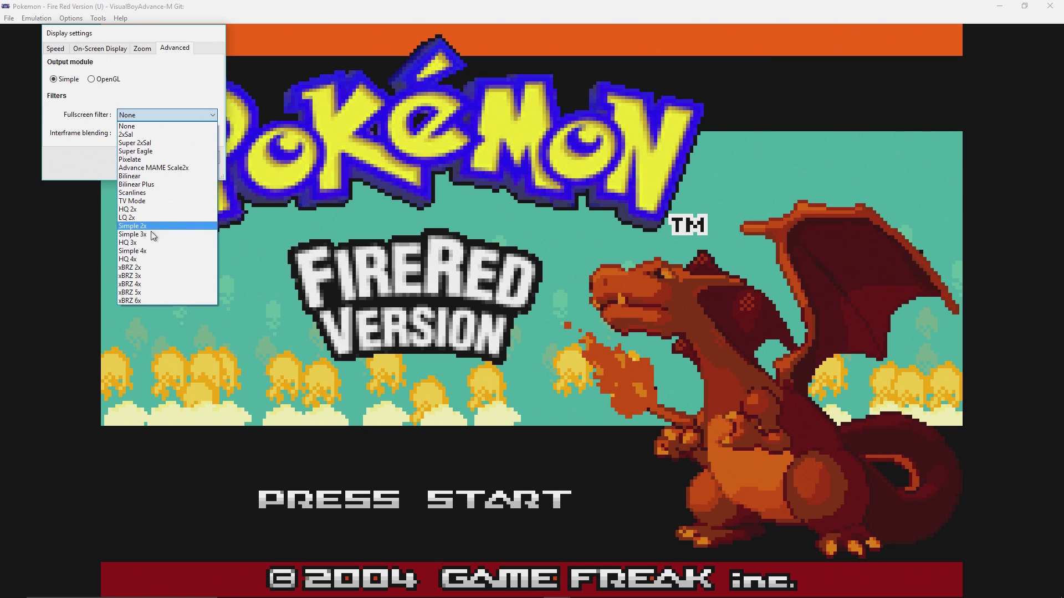
pyautogui.click(147, 301)
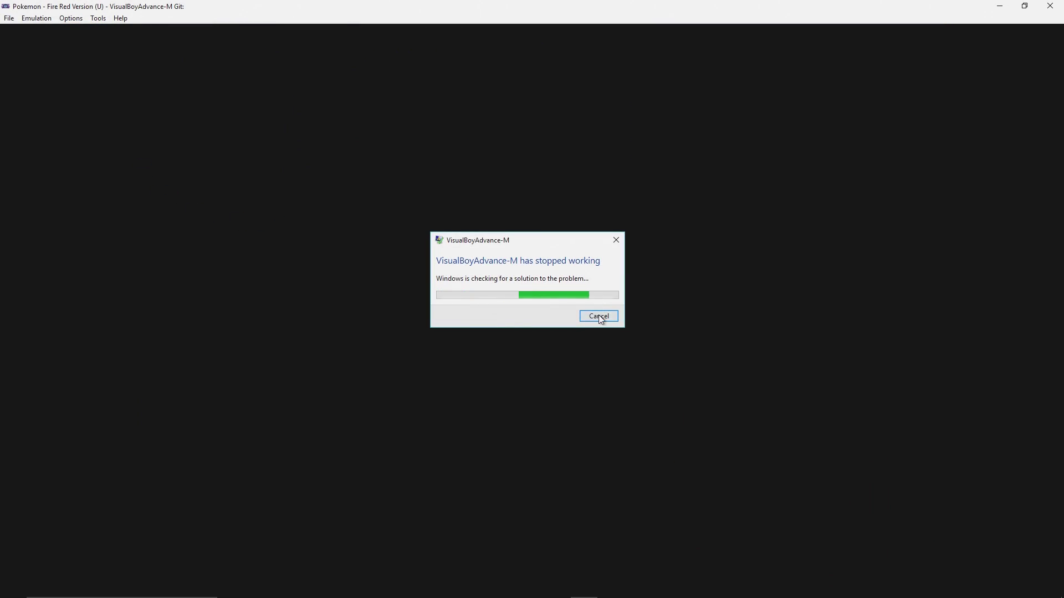
pyautogui.click(598, 315)
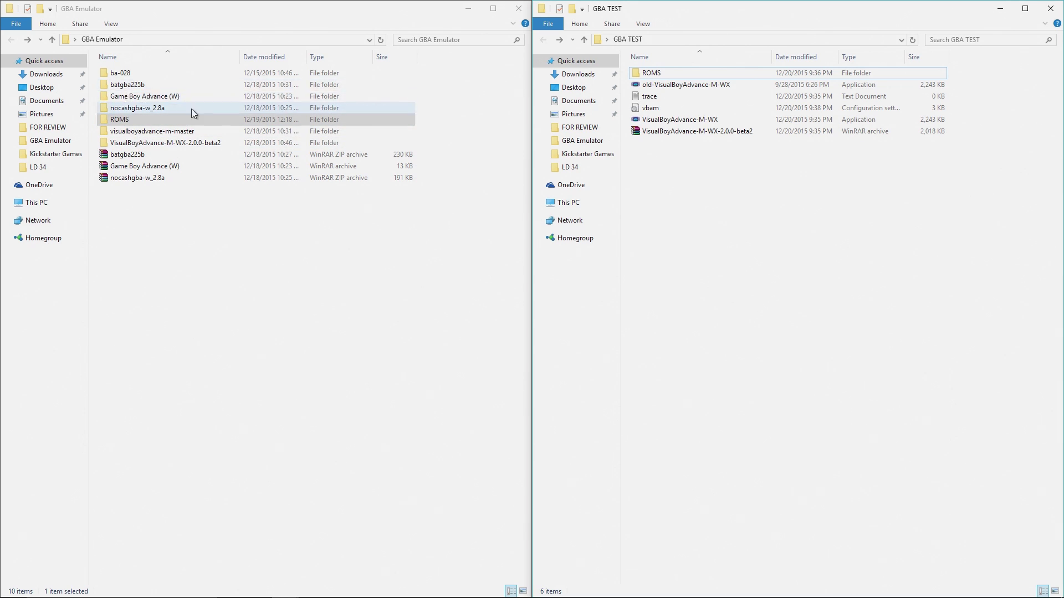
# - Launch VisualBoyAdvance-M-WX from the VisualBoyAdvance-M-WX-2.0.0-beta2 folder inside GBA Emulator
pyautogui.click(188, 131)
pyautogui.doubleClick(185, 142)
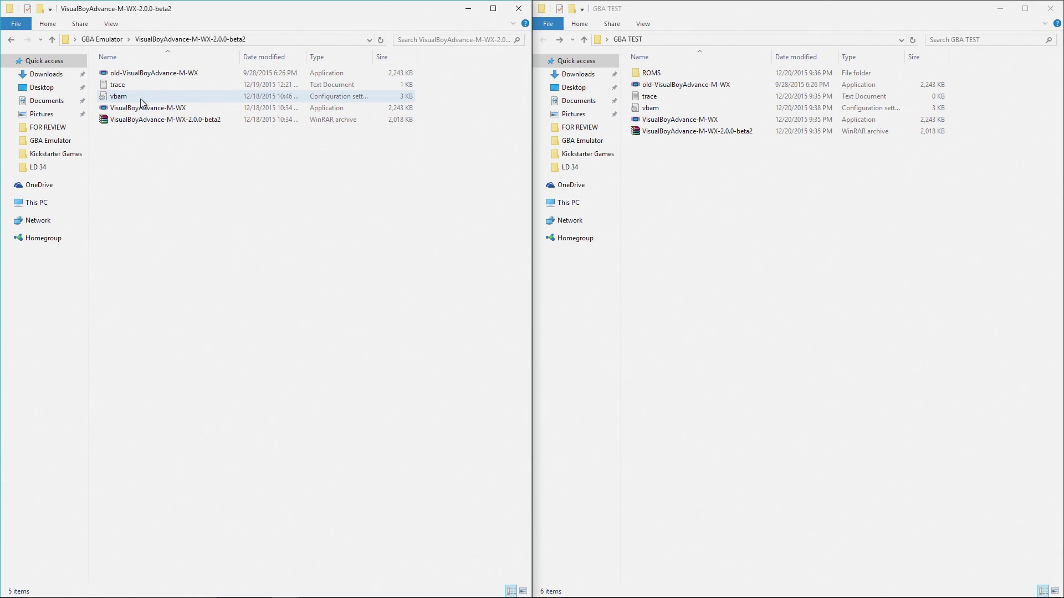
pyautogui.click(142, 108)
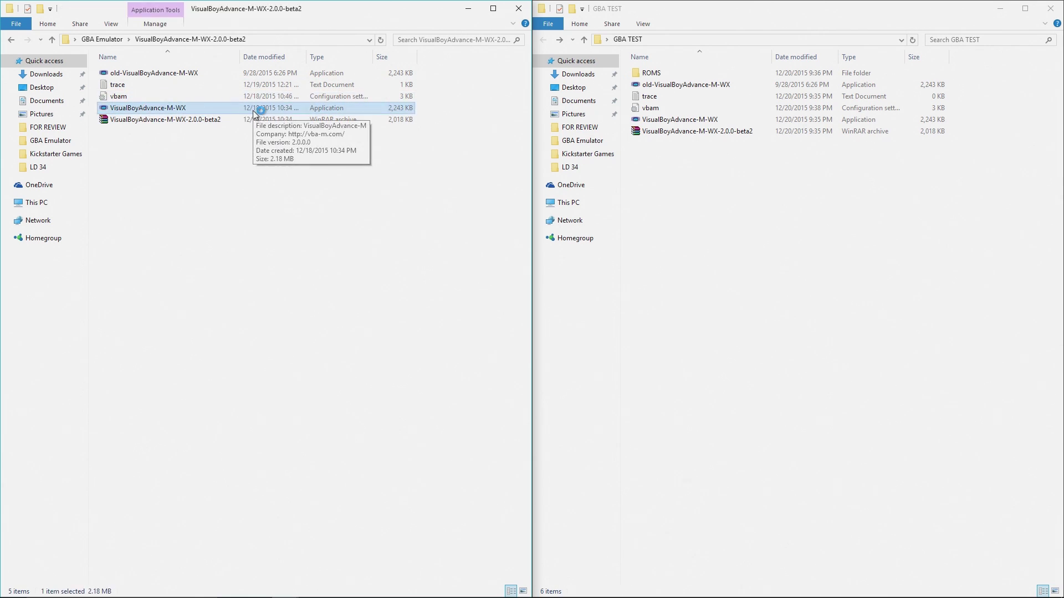
# - Set the output module to Simple in this emulator copy's advanced display settings
pyautogui.click(176, 124)
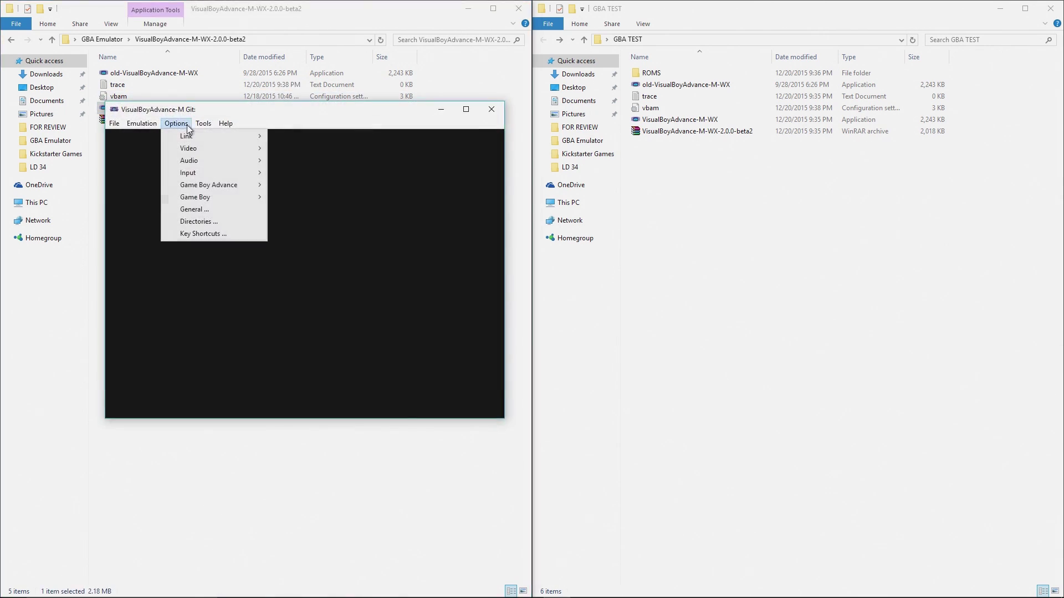
pyautogui.moveTo(219, 147)
pyautogui.click(307, 150)
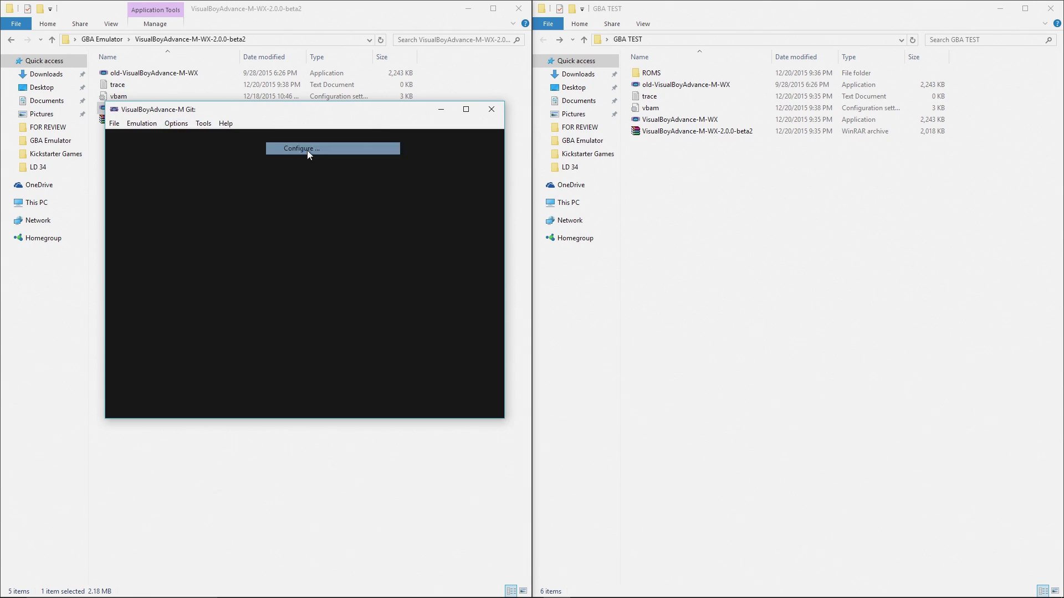
pyautogui.click(164, 51)
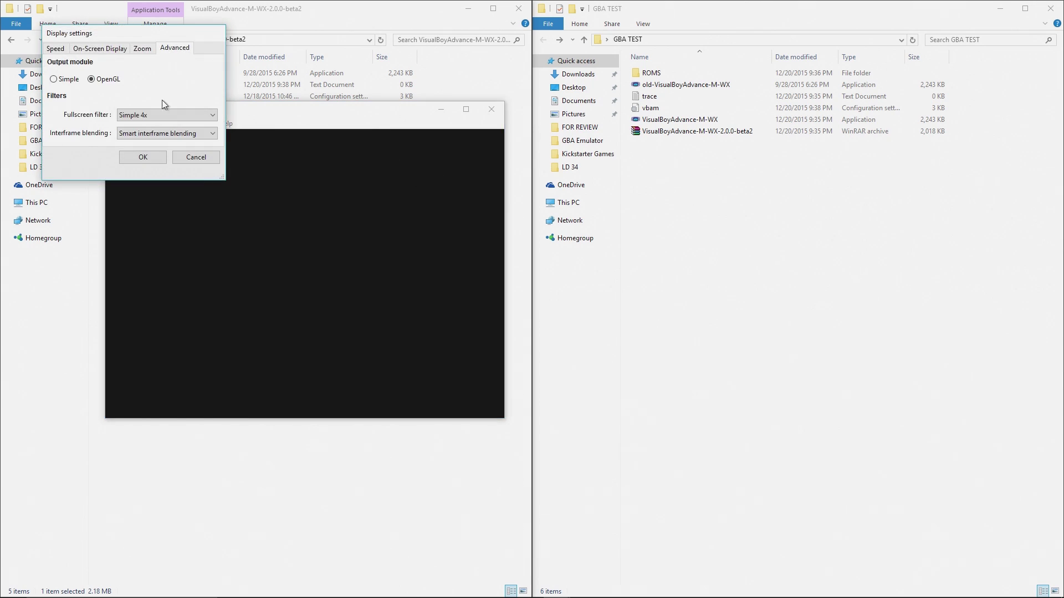
pyautogui.click(62, 79)
pyautogui.click(144, 157)
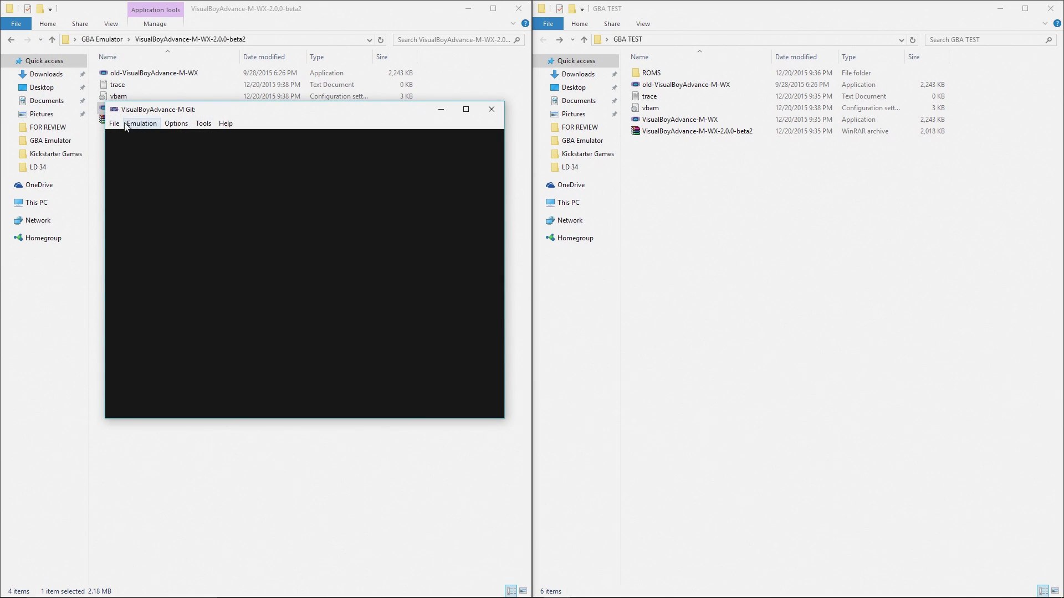
# - Load the recently used Pokemon - Leaf Green Version (U) ROM and maximize the emulator window
pyautogui.click(114, 124)
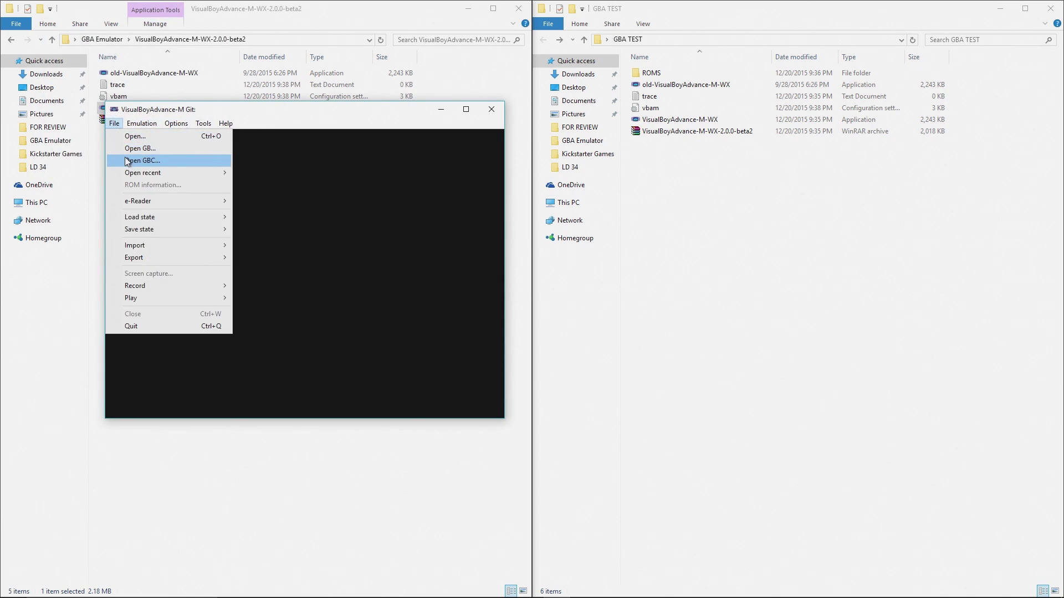
pyautogui.moveTo(143, 173)
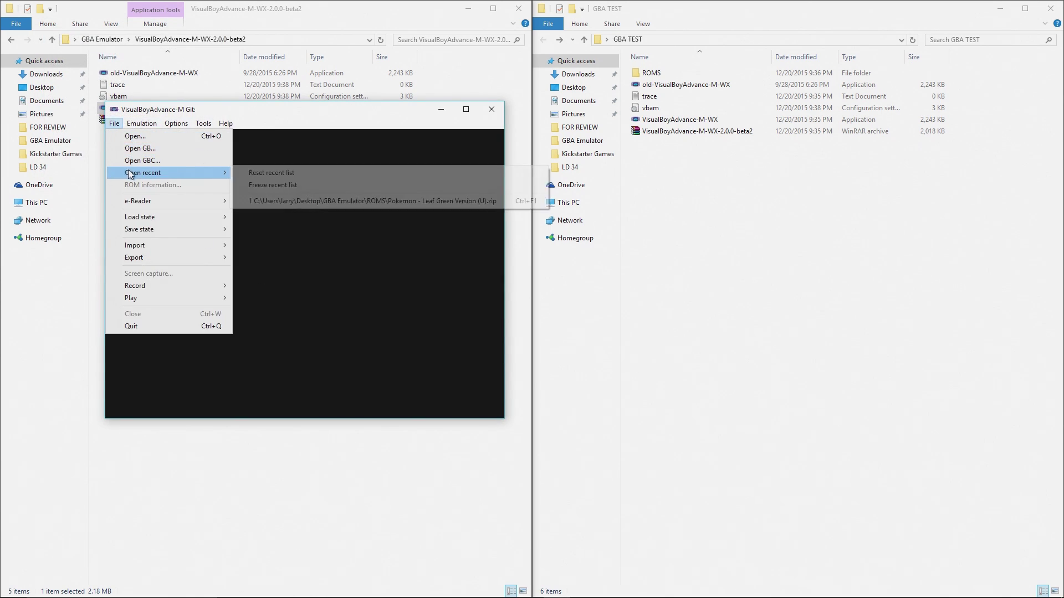
pyautogui.click(261, 198)
pyautogui.moveTo(267, 110); pyautogui.dragTo(404, 4)
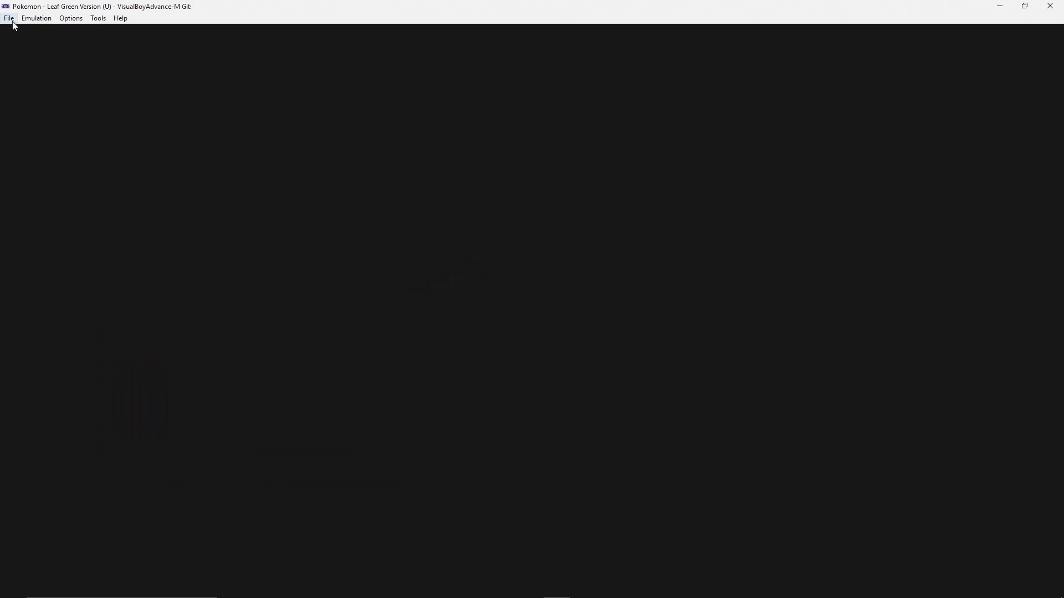
pyautogui.click(10, 19)
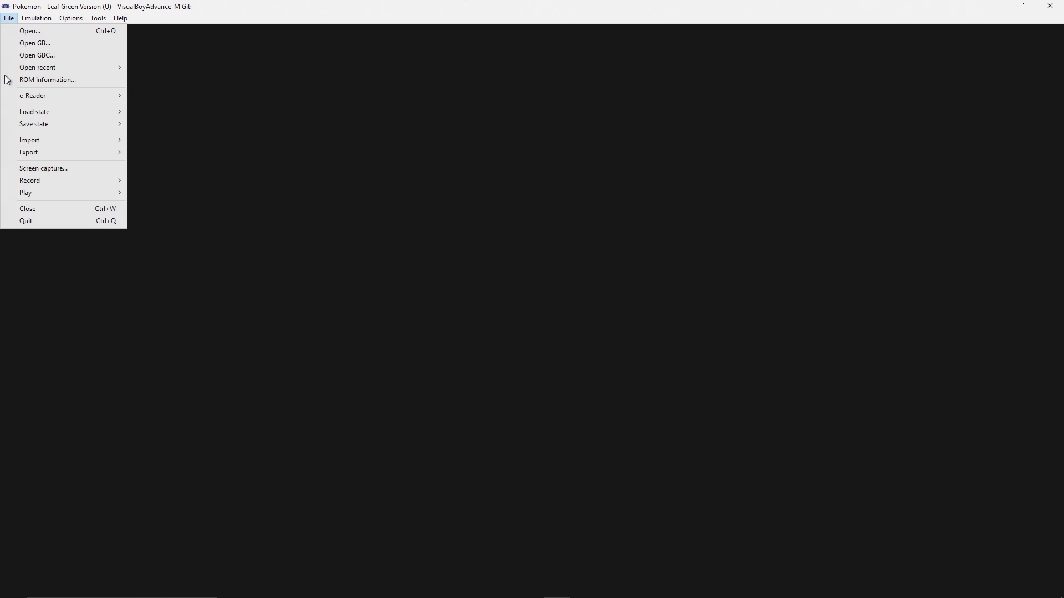
pyautogui.moveTo(42, 157)
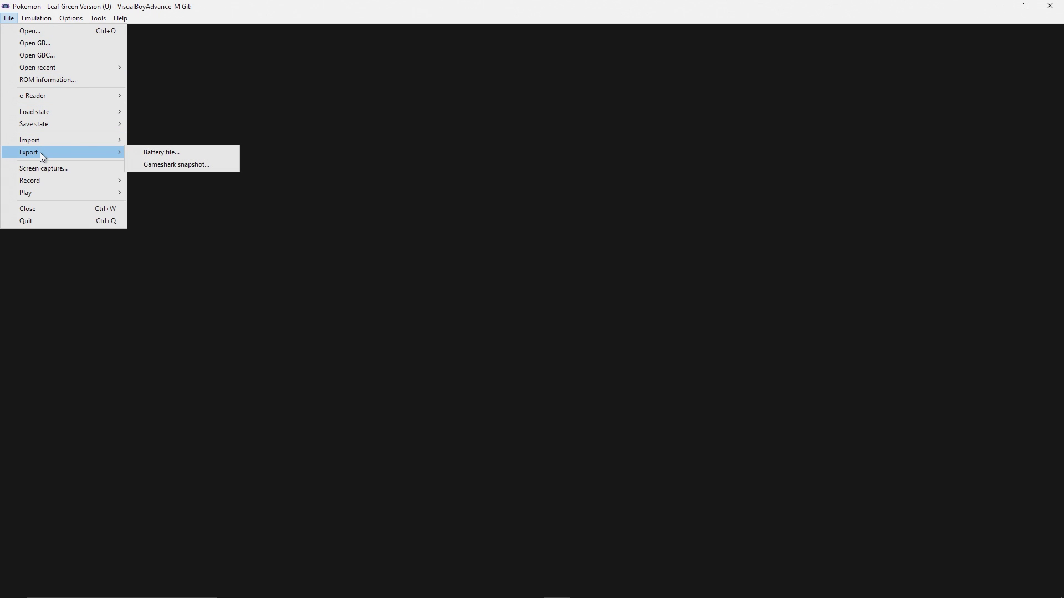
pyautogui.moveTo(44, 126)
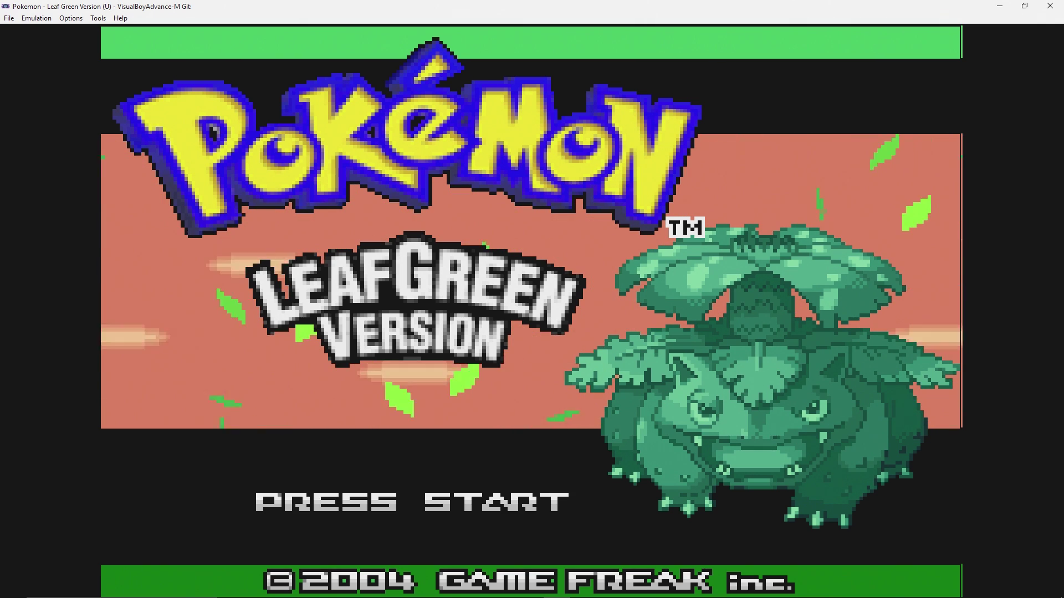
pyautogui.click(98, 18)
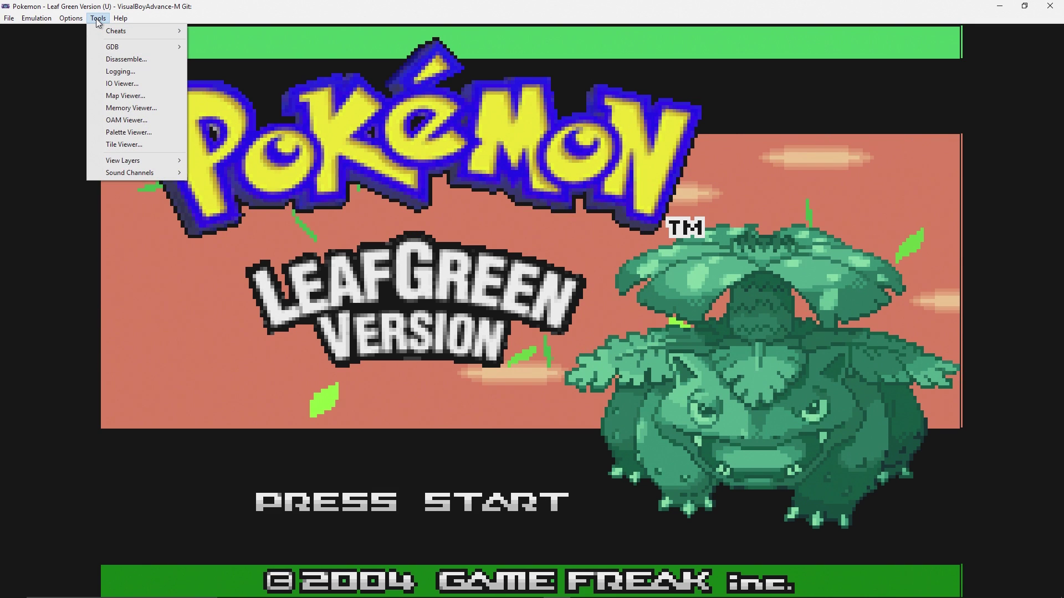
pyautogui.moveTo(121, 165)
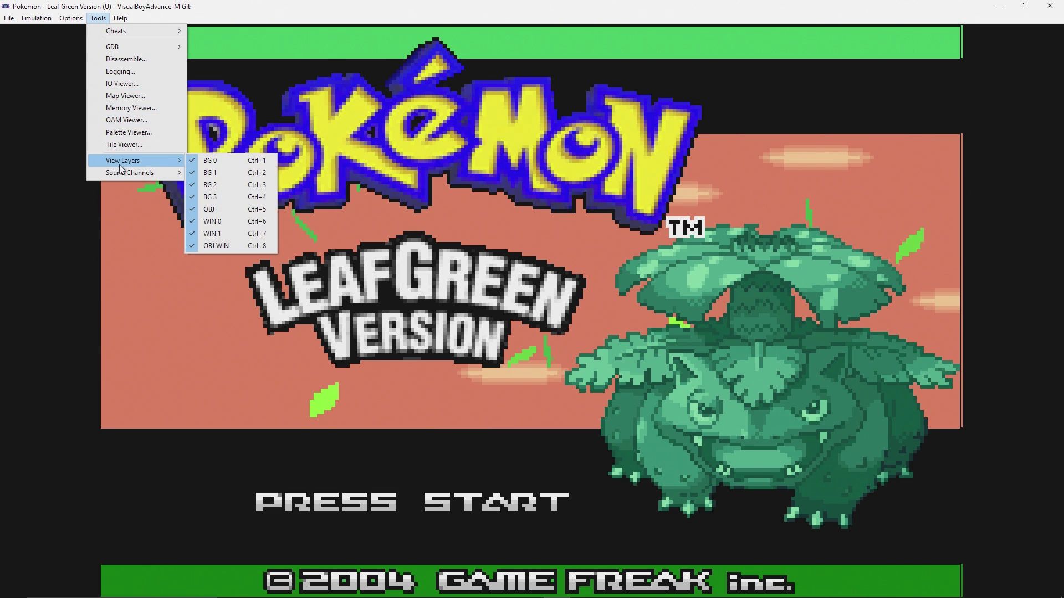
pyautogui.moveTo(74, 21)
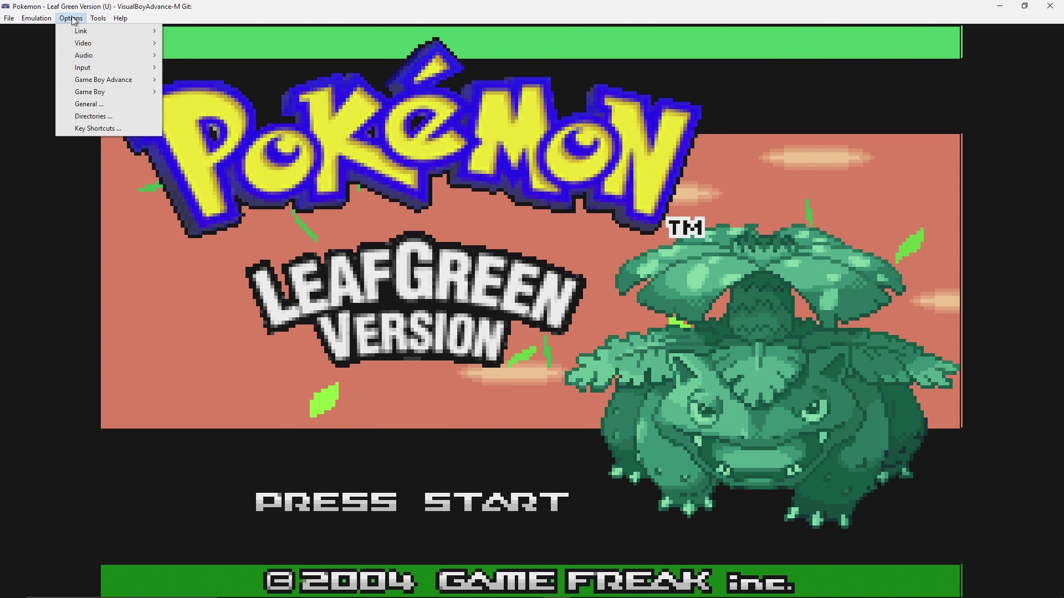
# - Start a game recording to a VBA Movie file in the ROMS folder, keeping the suggested file name
pyautogui.moveTo(10, 18)
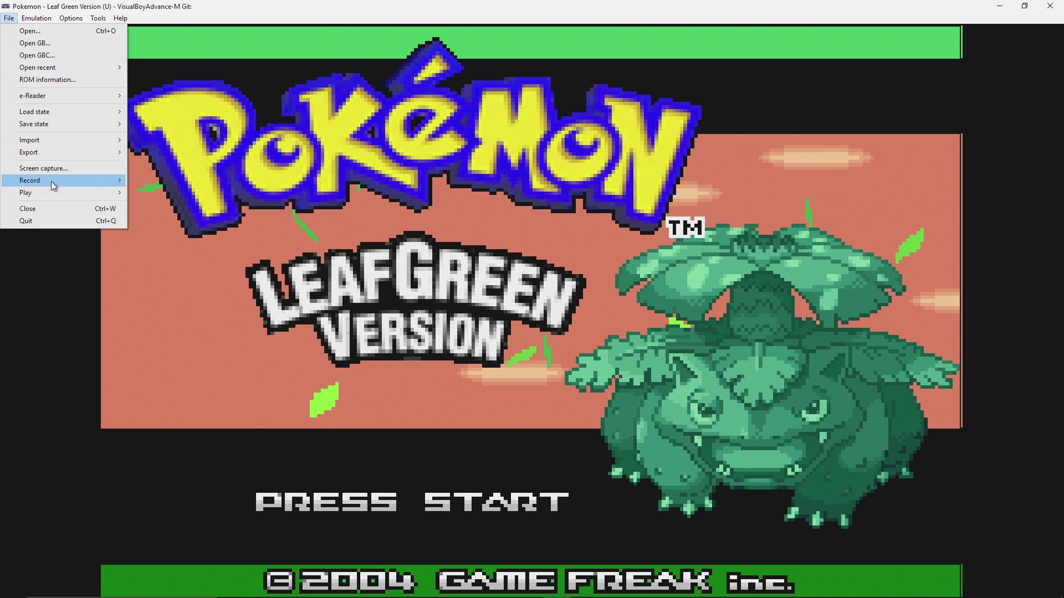
pyautogui.moveTo(54, 183)
pyautogui.click(128, 183)
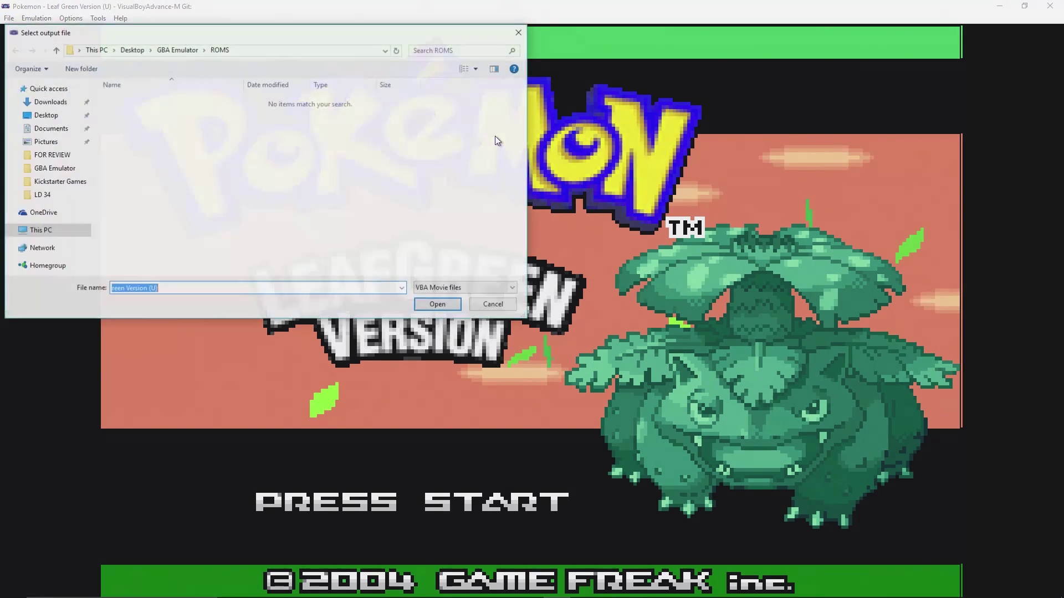
pyautogui.click(437, 304)
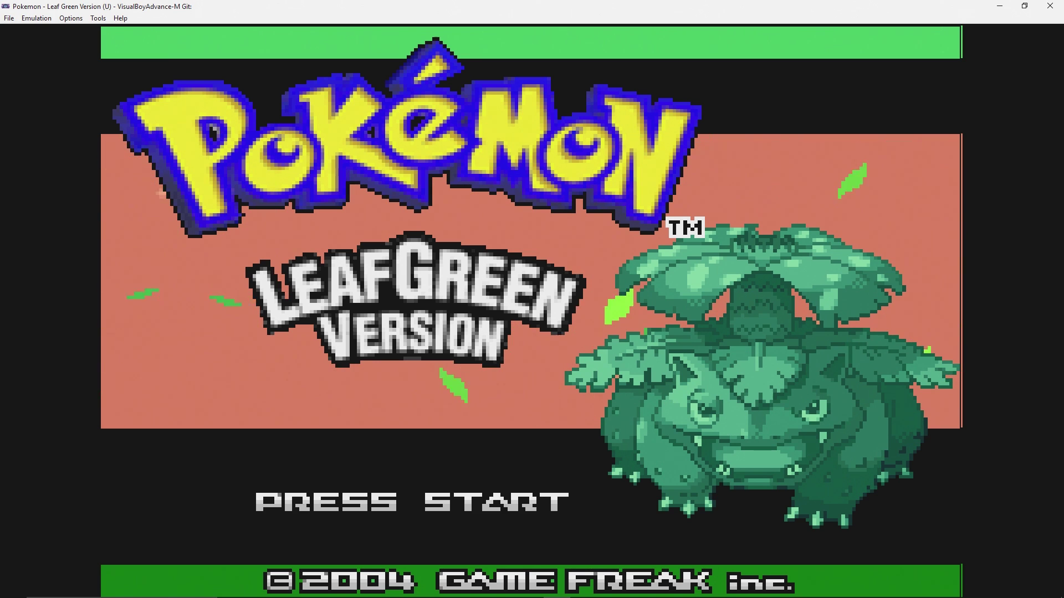
# - Examine the emulator's tools, video display and emulation options, leaving them without changing any setting
pyautogui.click(83, 19)
pyautogui.moveTo(109, 24)
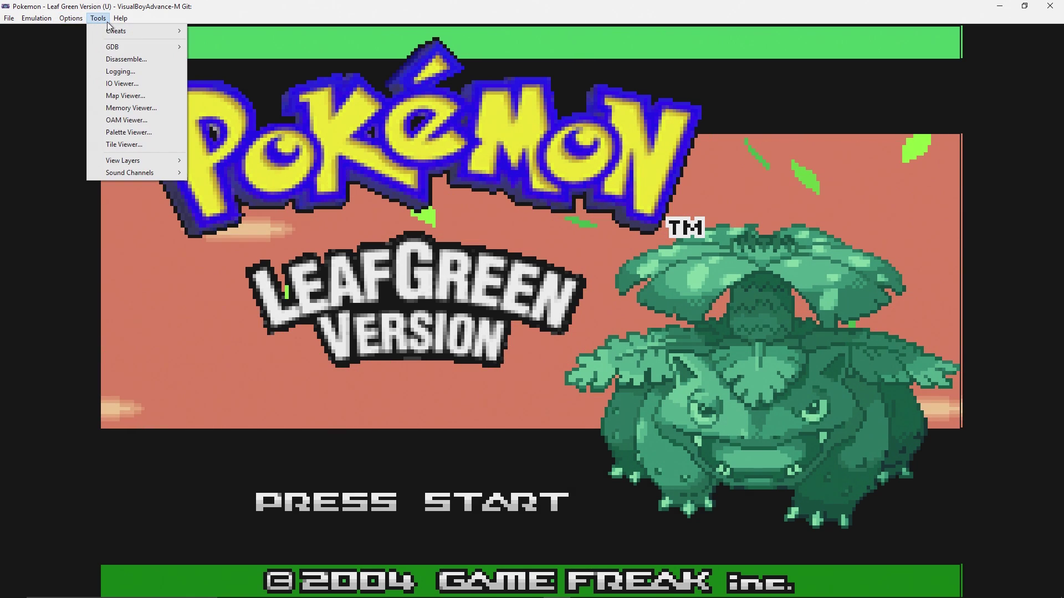
pyautogui.moveTo(71, 12)
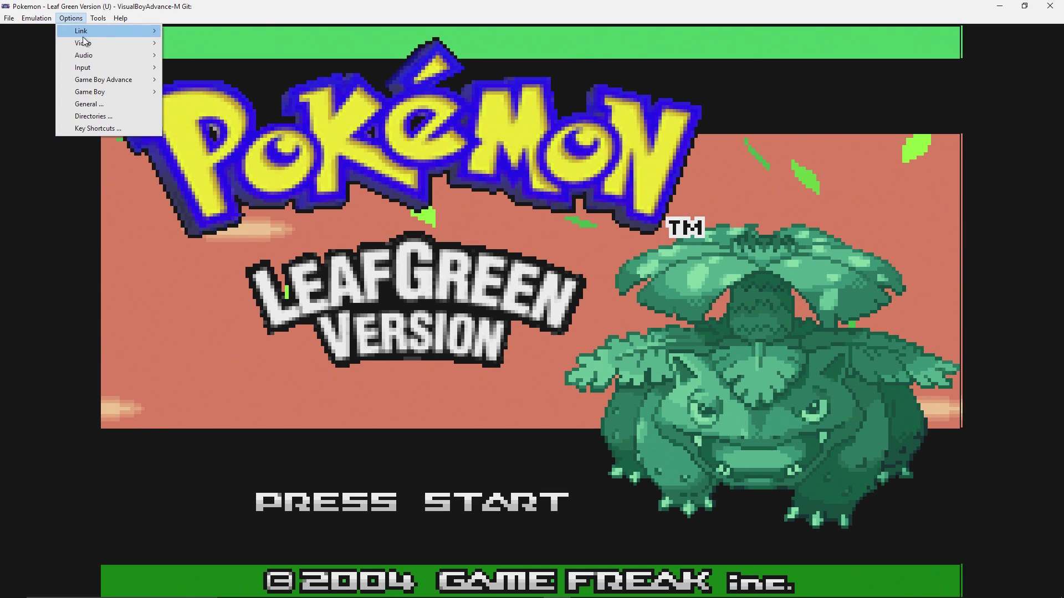
pyautogui.moveTo(85, 43)
pyautogui.click(263, 158)
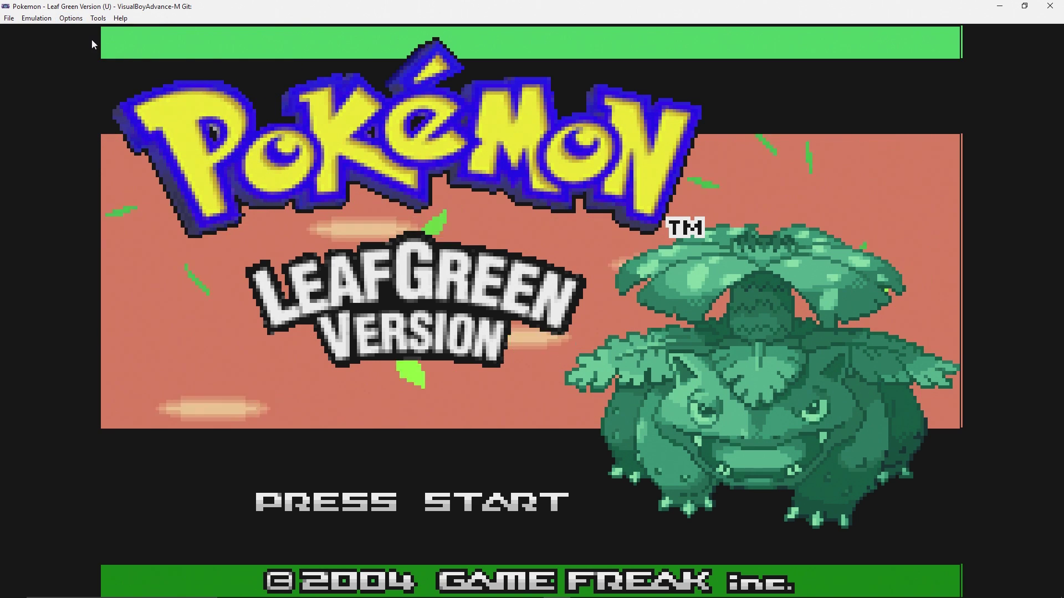
pyautogui.click(71, 18)
pyautogui.moveTo(121, 18)
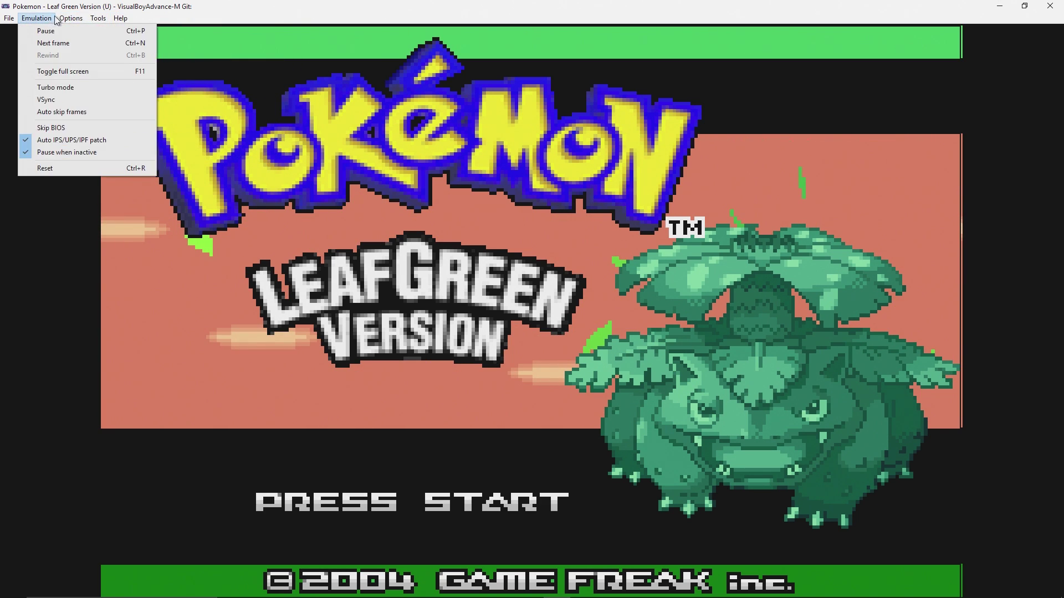
pyautogui.moveTo(66, 20)
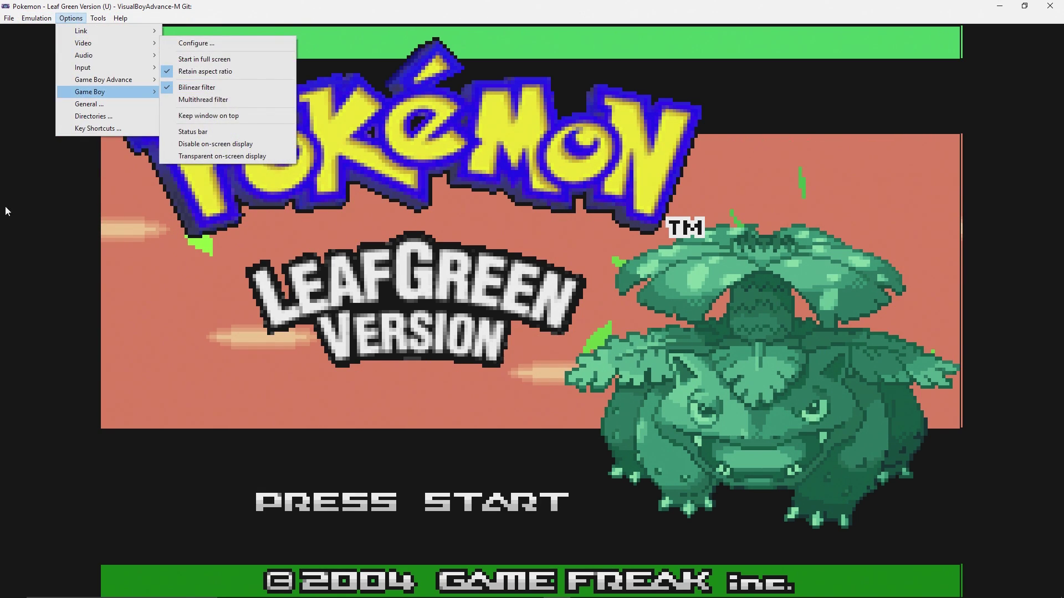
pyautogui.click(27, 233)
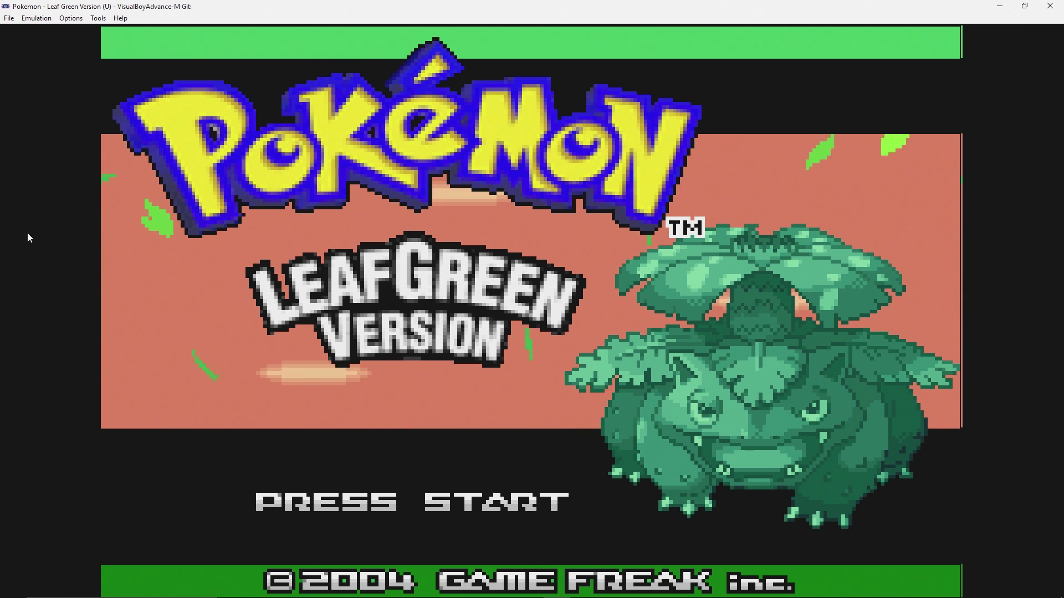